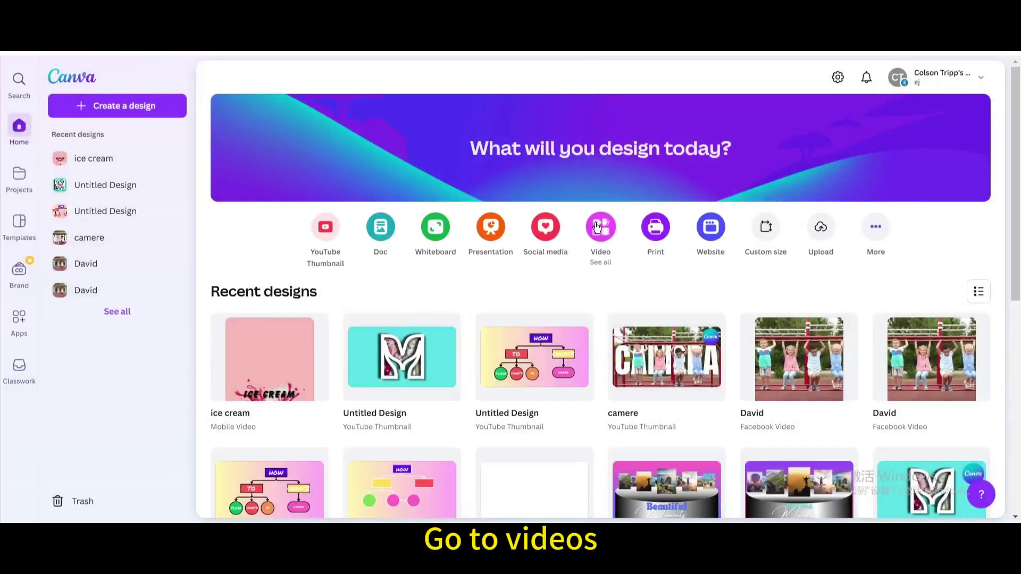
Step: Create a new blank Instagram Reel video design from the Video category
left_click(597, 227)
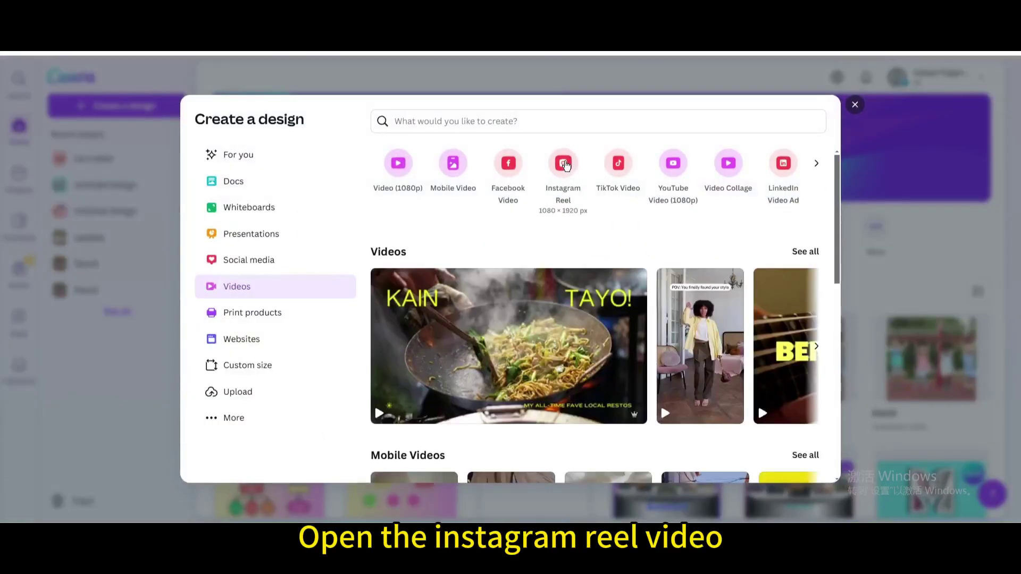
left_click(566, 166)
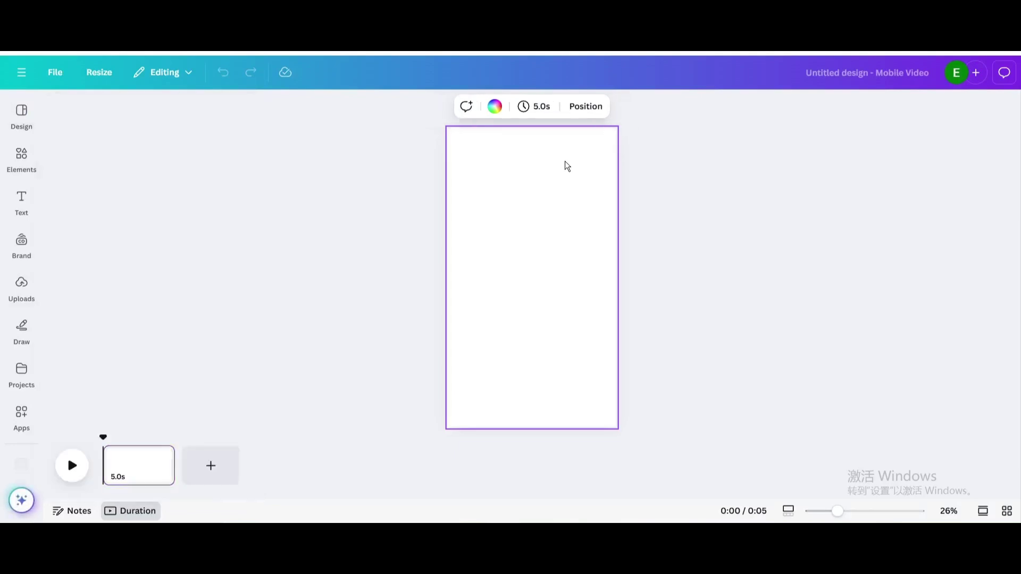
Step: Add an ice cream sundae photo from Elements, shrink it and place it at bottom centre
left_click(21, 156)
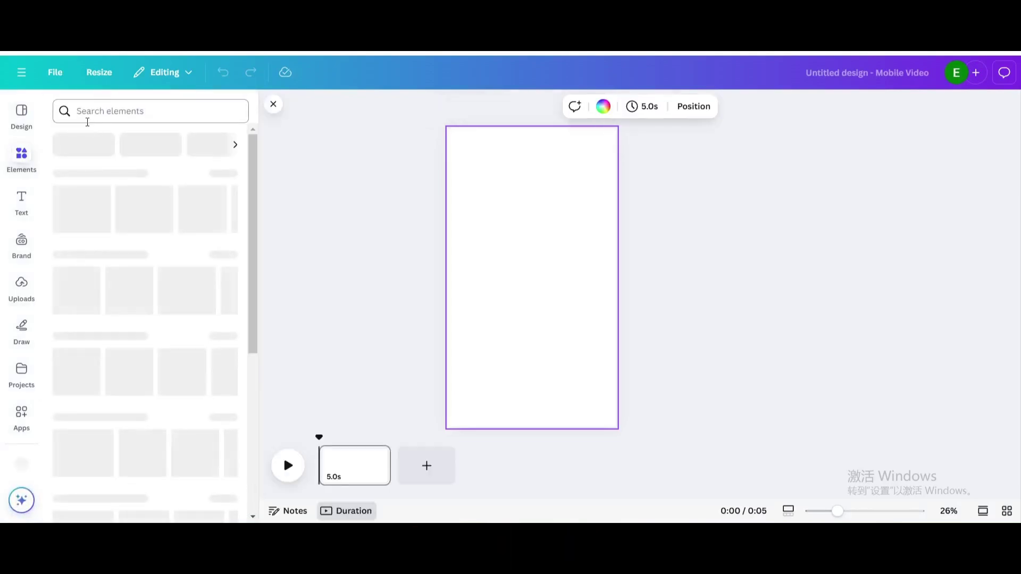
left_click(106, 113)
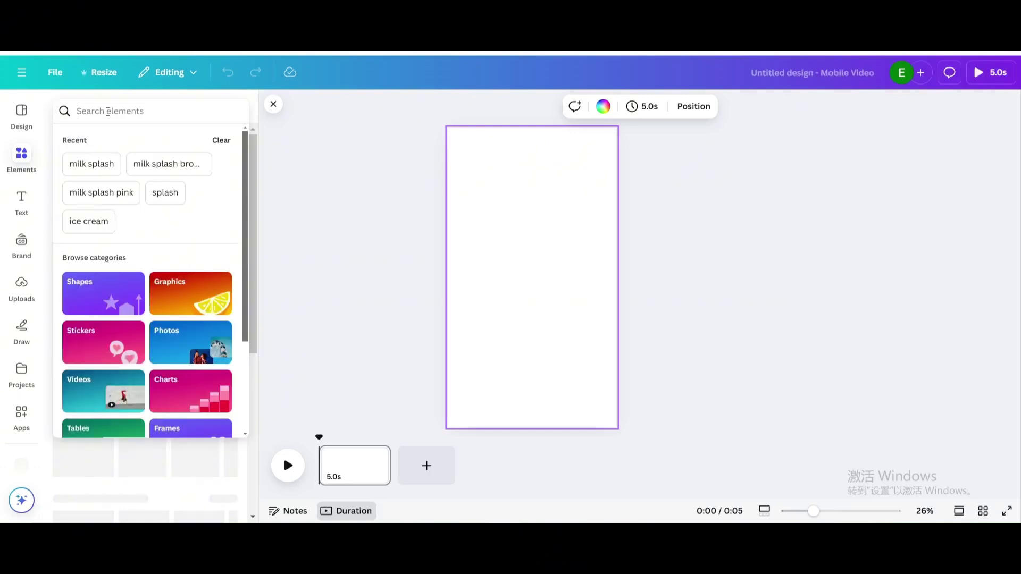
left_click(93, 230)
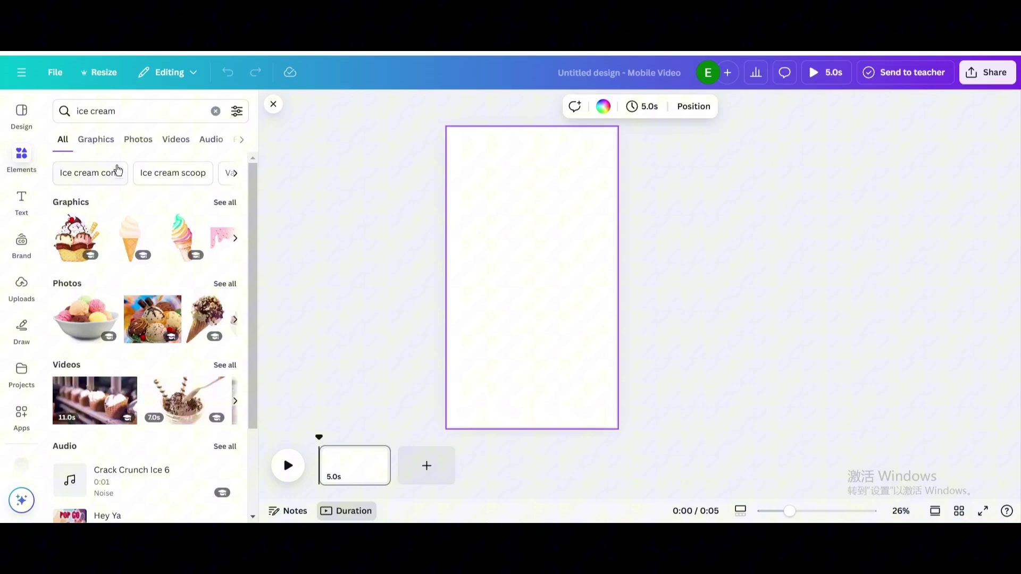
left_click(138, 140)
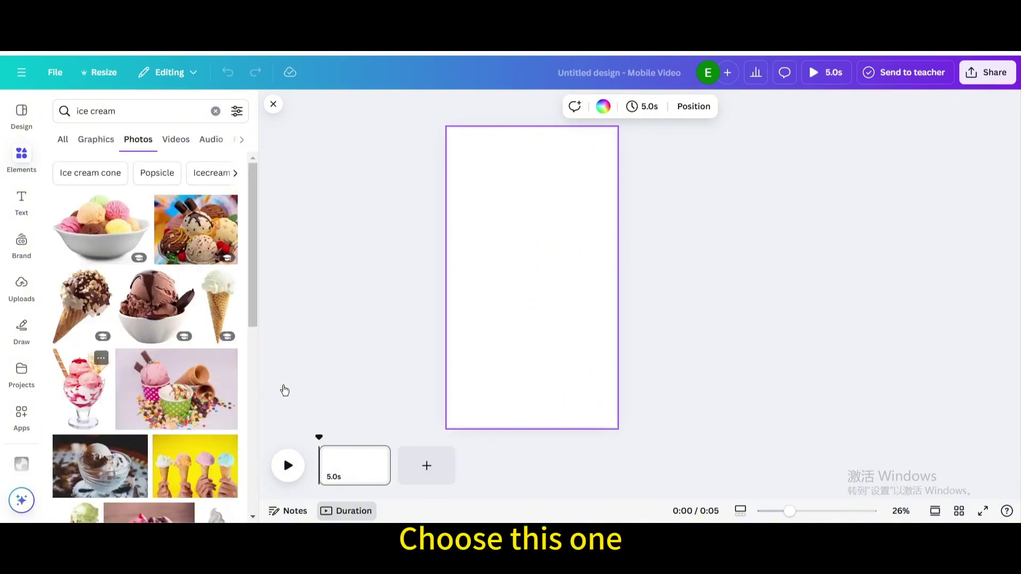
left_click_drag(464, 184, 516, 258)
left_click_drag(549, 302, 526, 396)
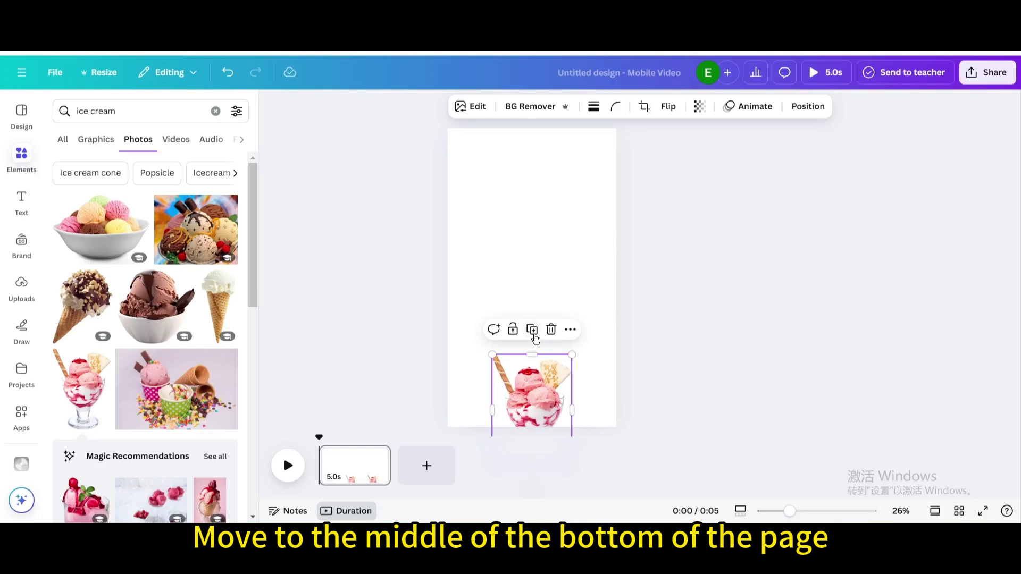
Step: Change the page background colour to light pink
left_click(541, 177)
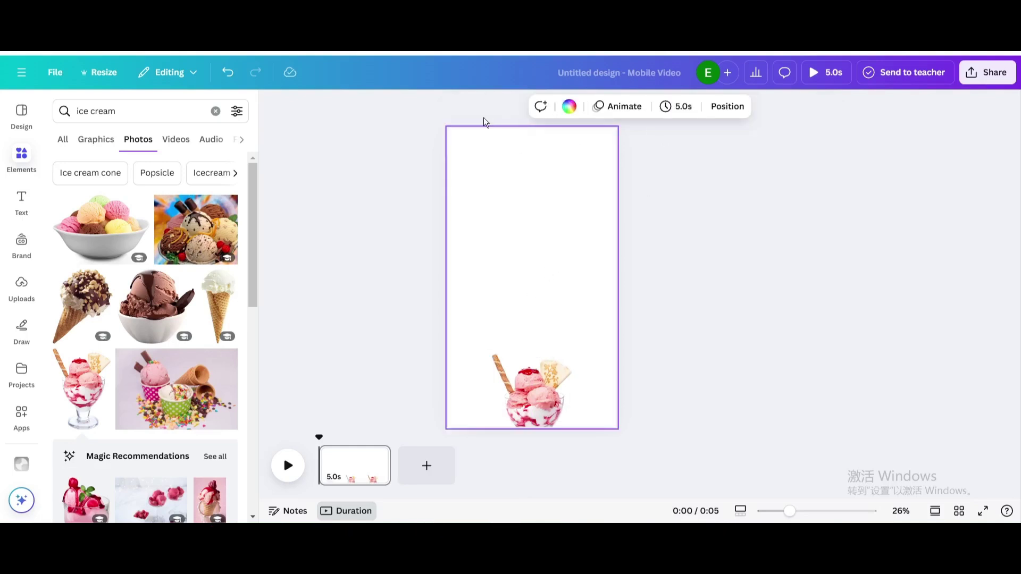
left_click(568, 107)
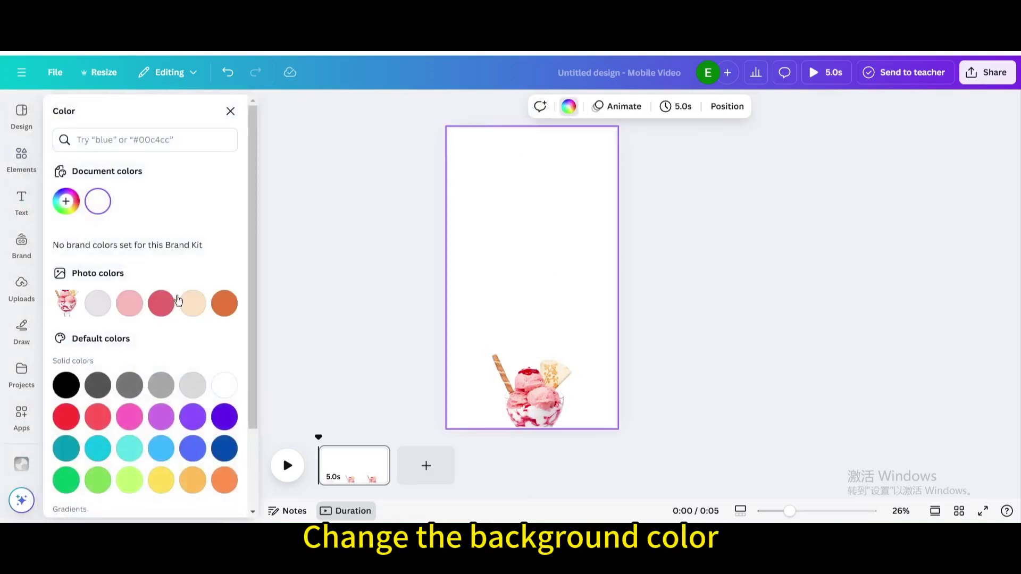
left_click(134, 306)
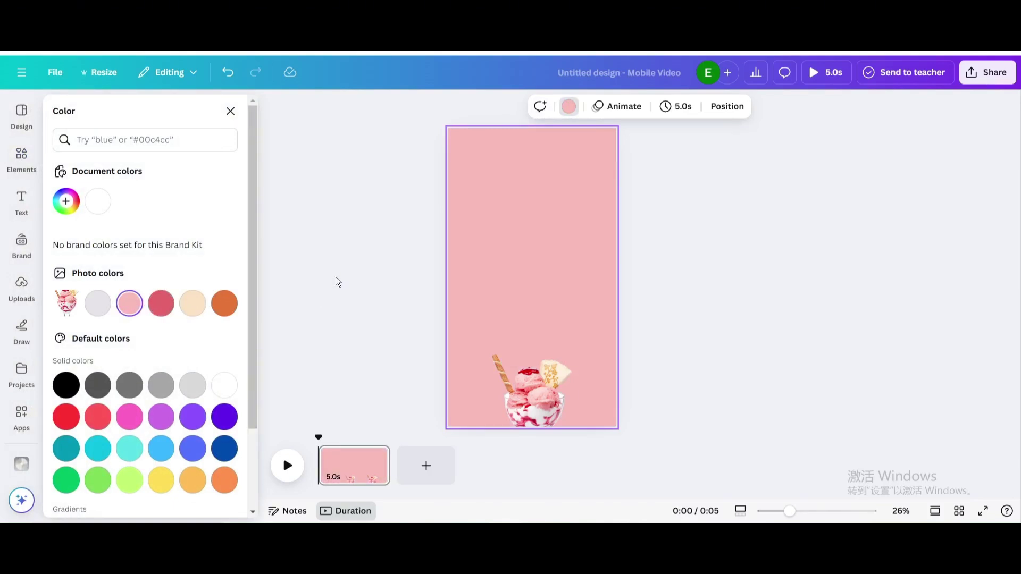
Step: Add a heading reading 'ice cream' and set it in Balloon Extra Bold
left_click(21, 202)
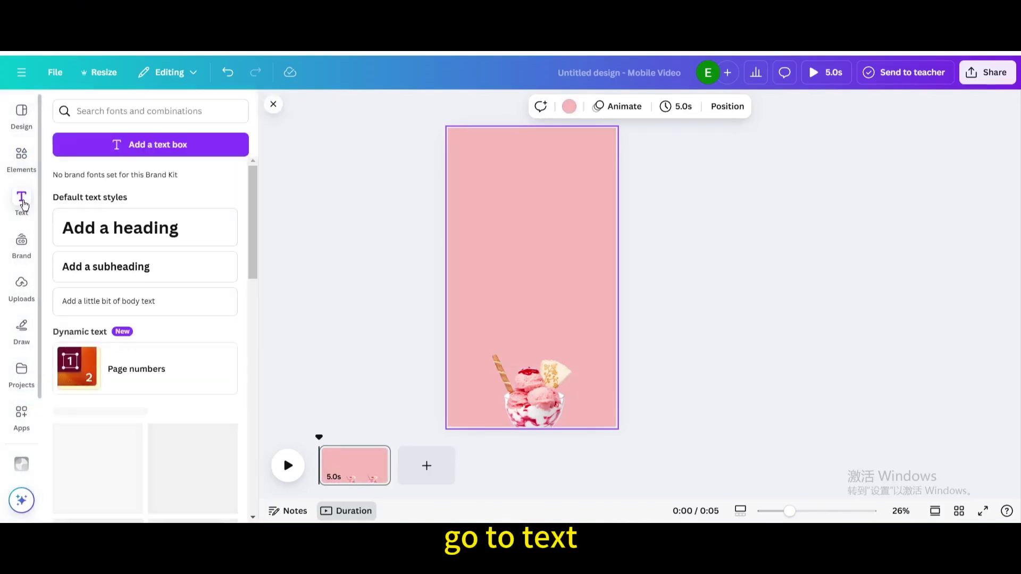
left_click(142, 233)
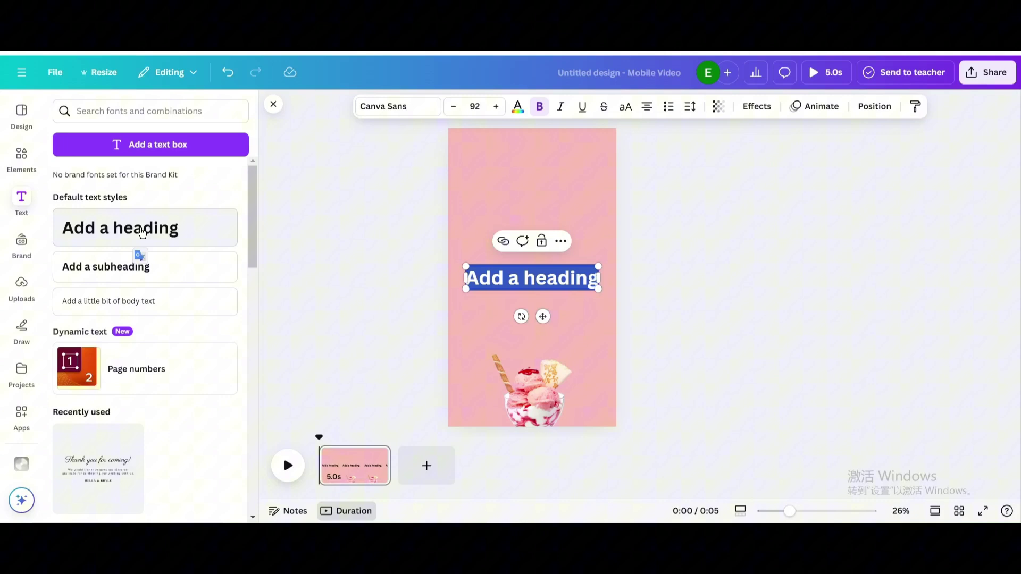
type("ice cream")
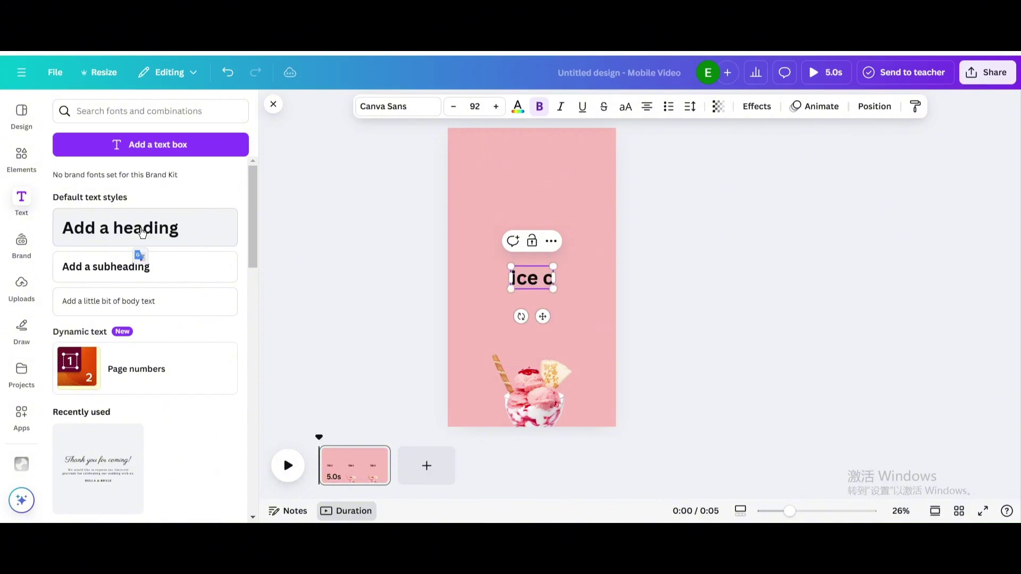
left_click(414, 116)
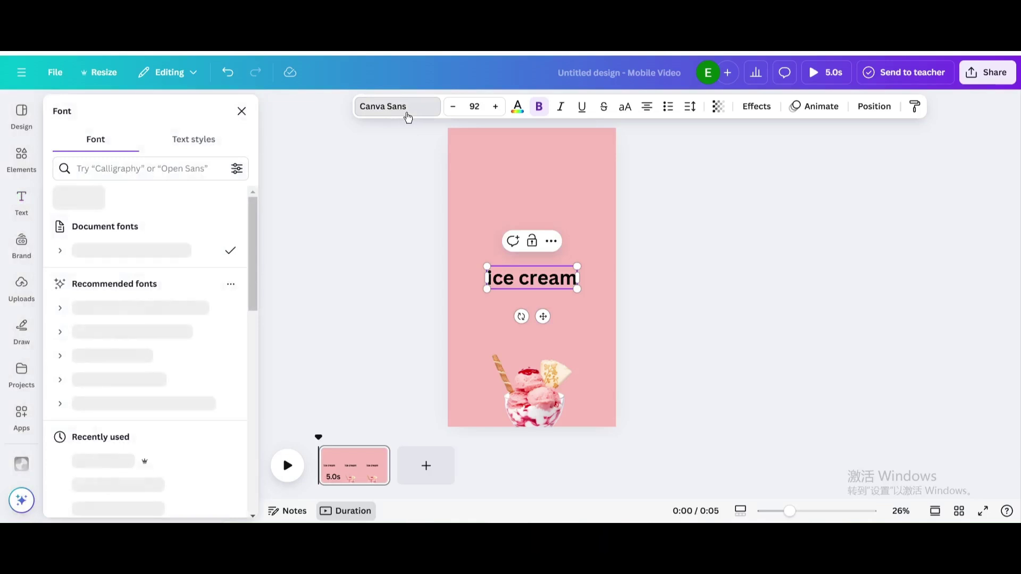
left_click(112, 461)
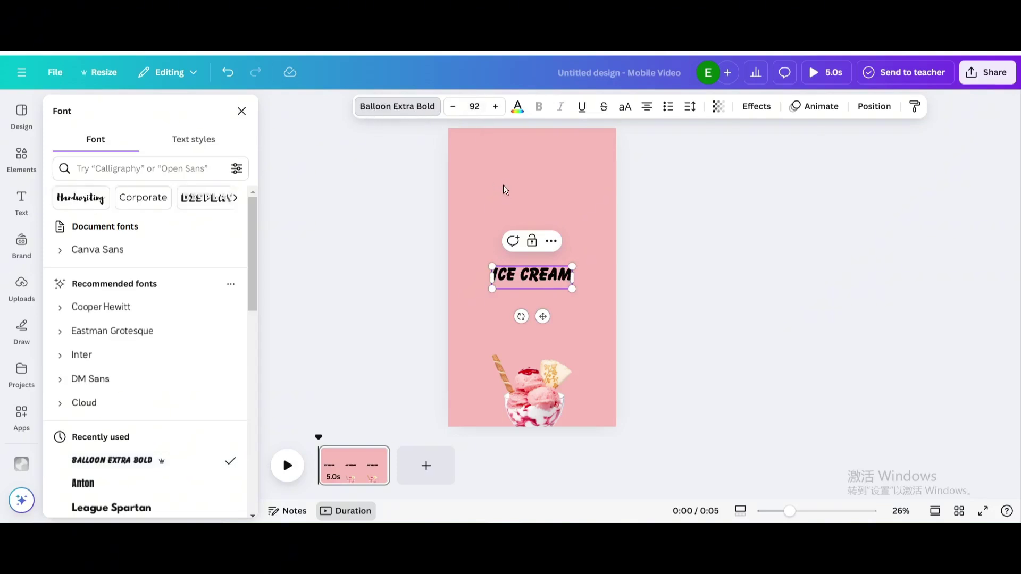
Step: Raise the heading's letter spacing to 133, enlarge it to size 136, and centre it horizontally
left_click(688, 109)
mouse_move(647, 155)
left_mouse_down()
mouse_move(667, 161)
mouse_move(659, 164)
left_mouse_up()
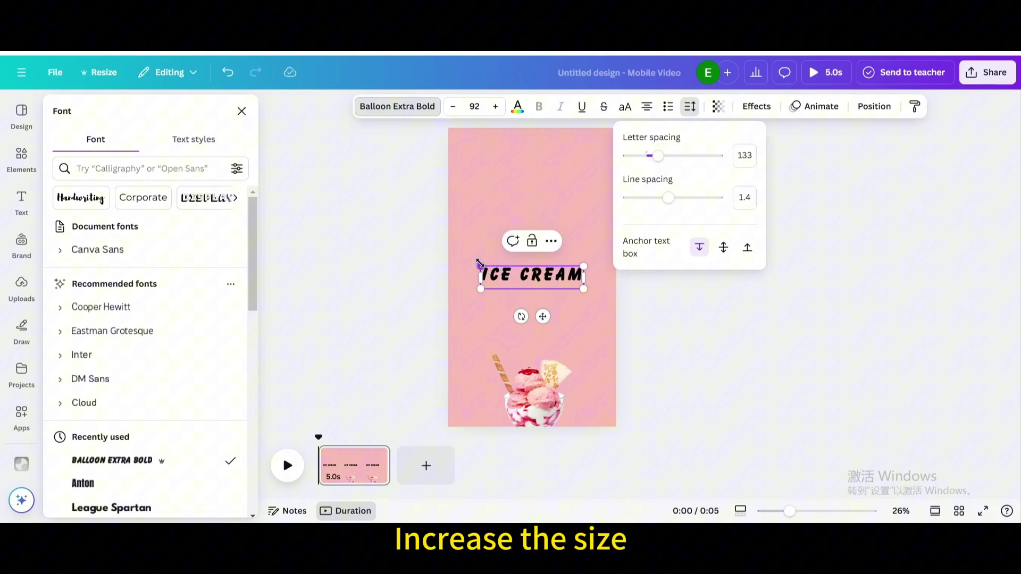
left_click_drag(478, 263, 443, 259)
left_click_drag(581, 286, 562, 273)
left_click(553, 276)
left_click(561, 224)
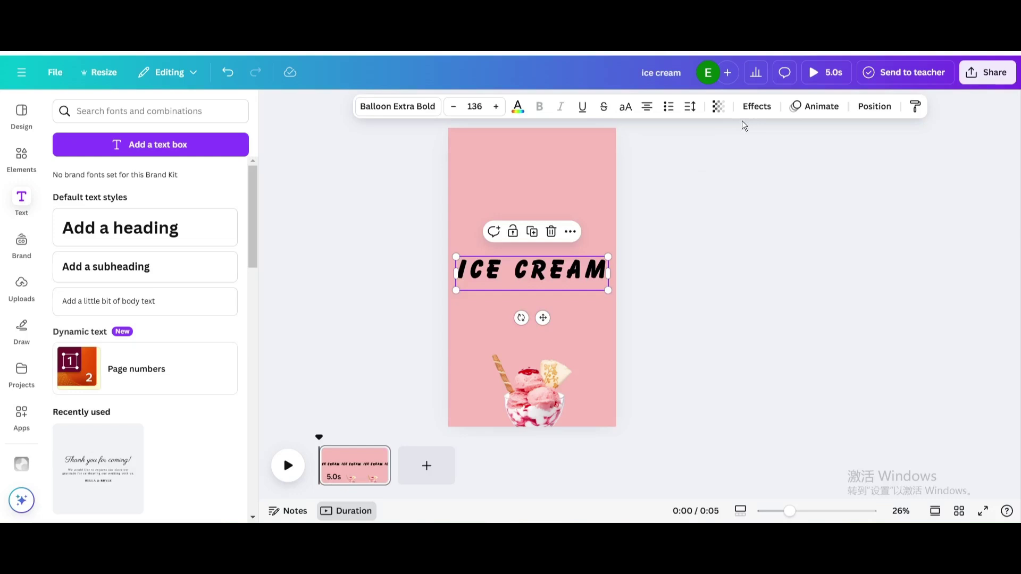
Step: Duplicate the ICE CREAM heading and give the copy a Hollow effect with thickness 40
left_click(532, 231)
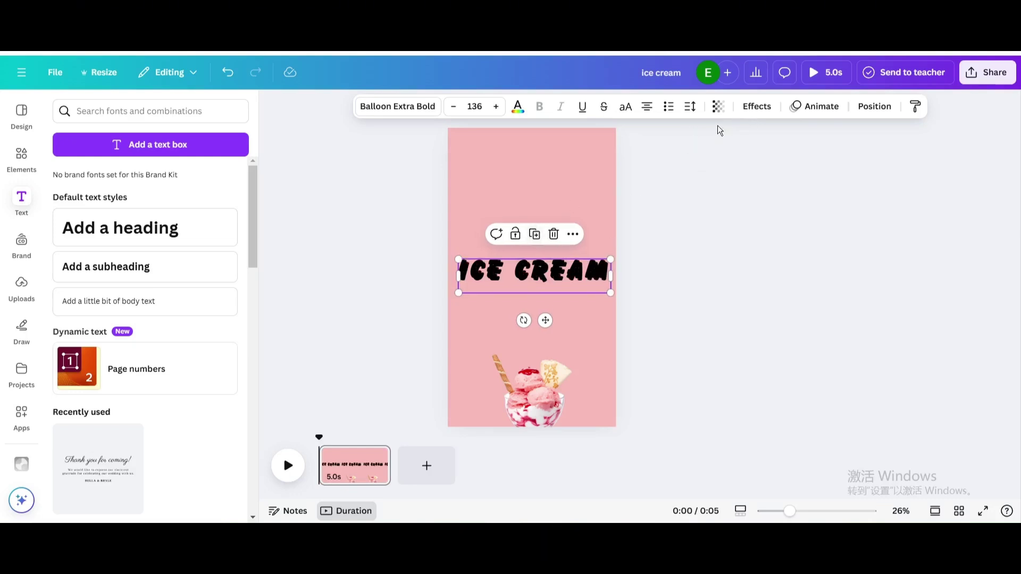
left_click(750, 113)
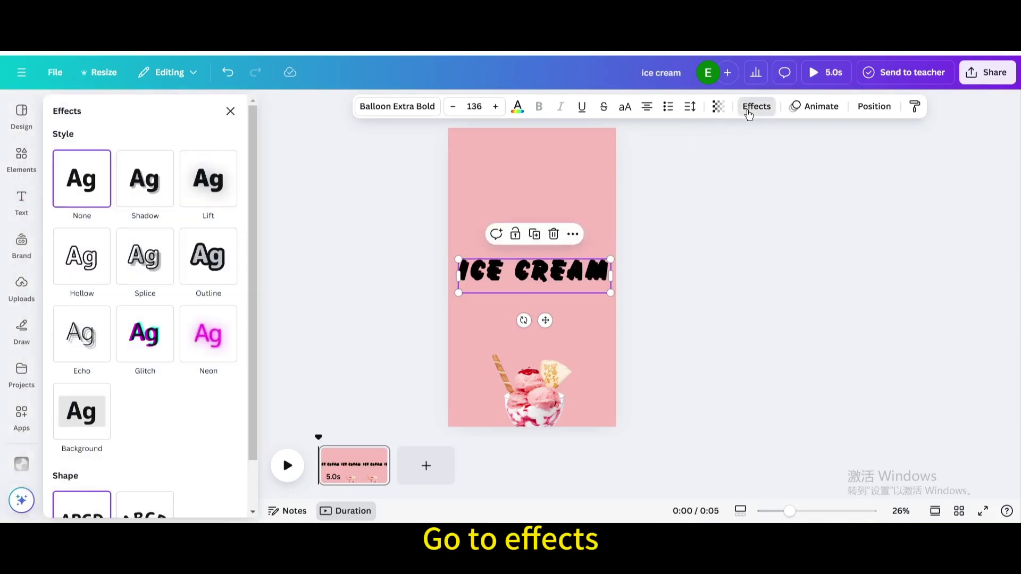
left_click(86, 258)
left_click_drag(106, 335, 97, 340)
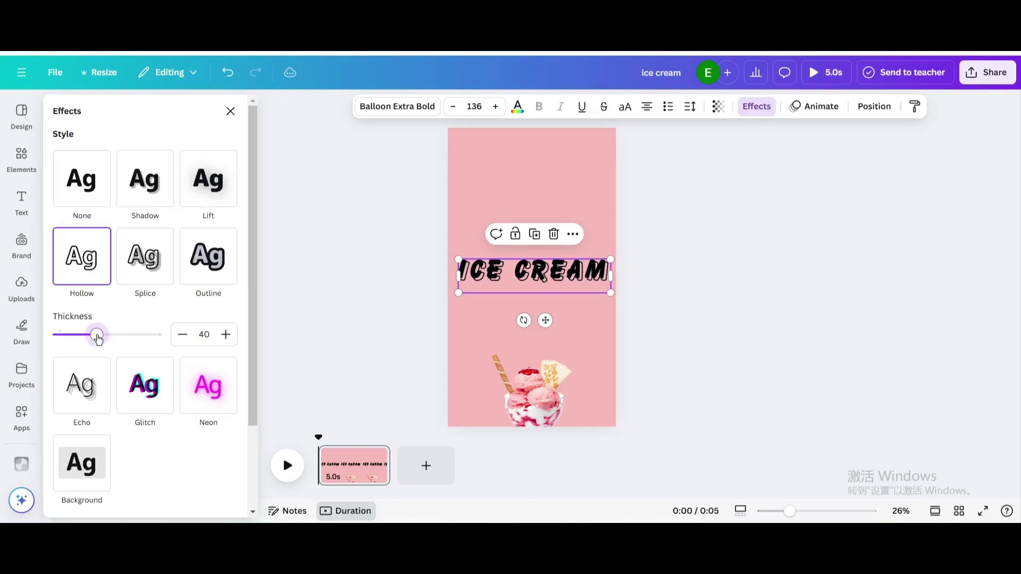
left_click_drag(567, 283, 565, 281)
key("Right")
key("Right")
key("Right")
key("Right")
key("Right")
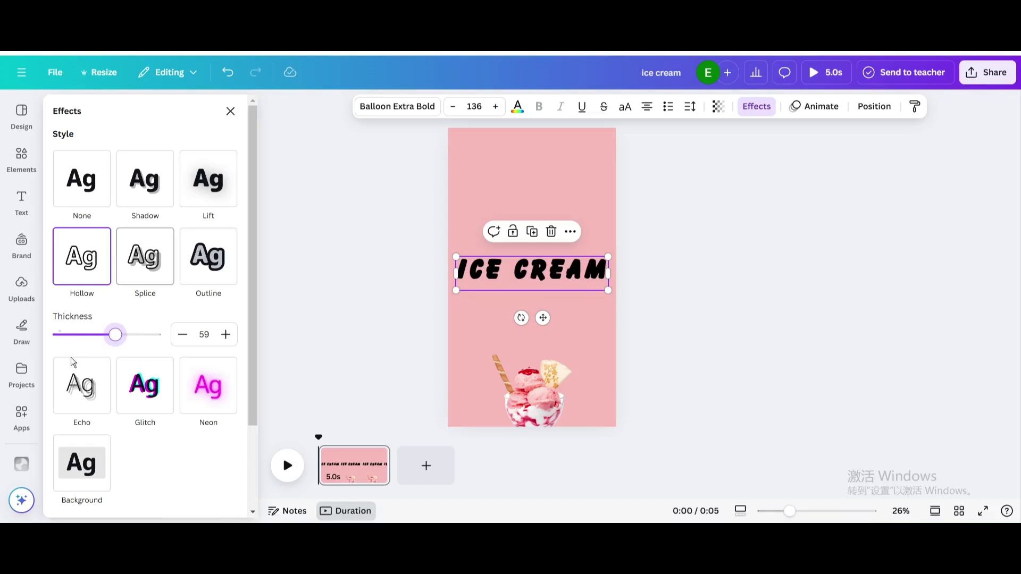
left_click(105, 335)
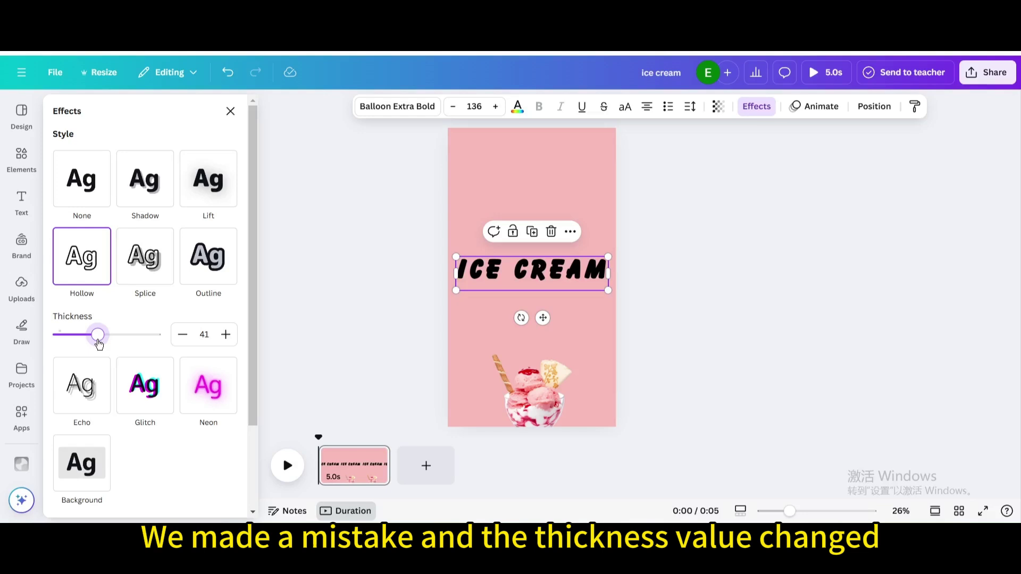
key("Left")
key("Left")
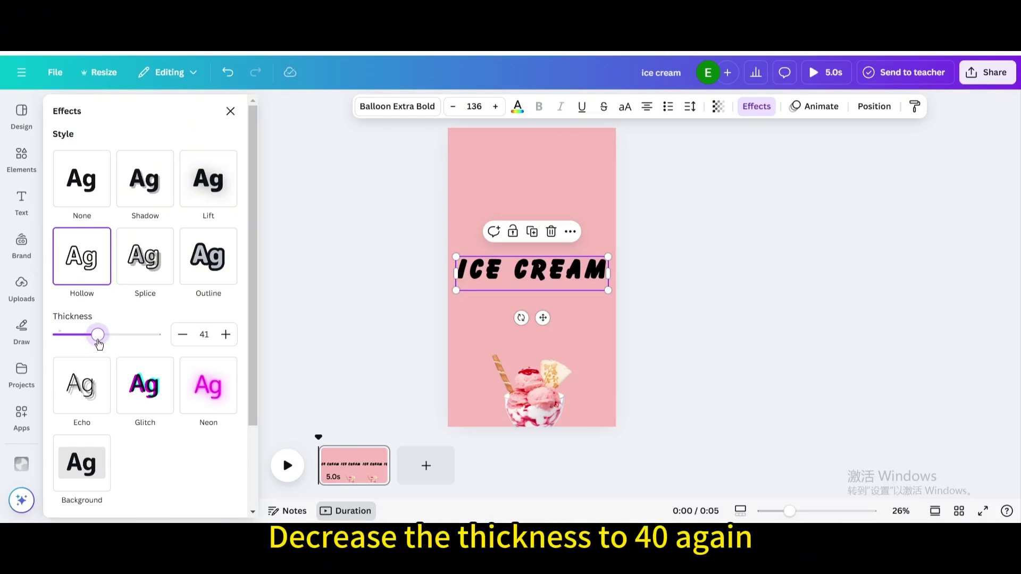
key("Left")
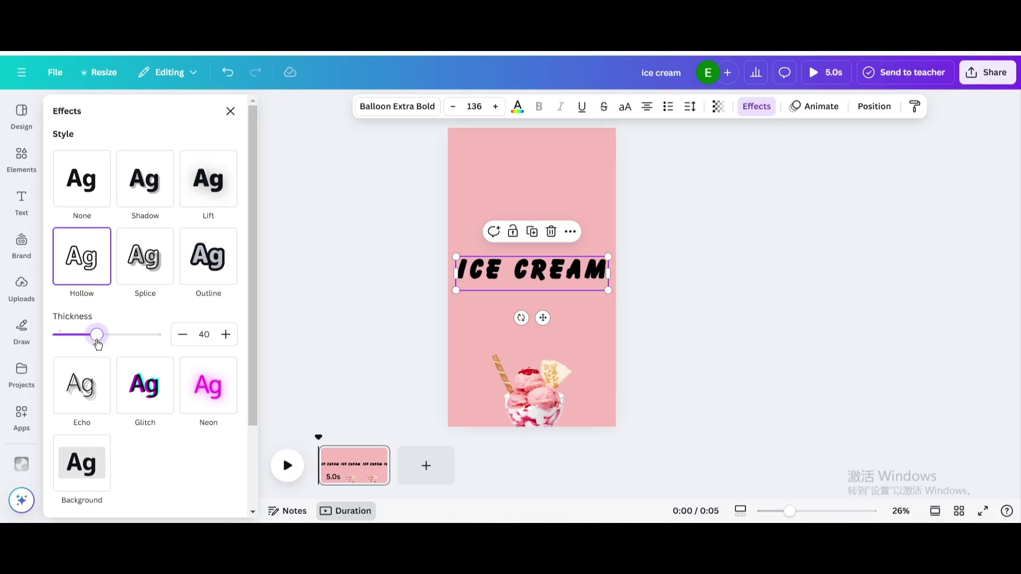
key("Escape")
double_click(565, 275)
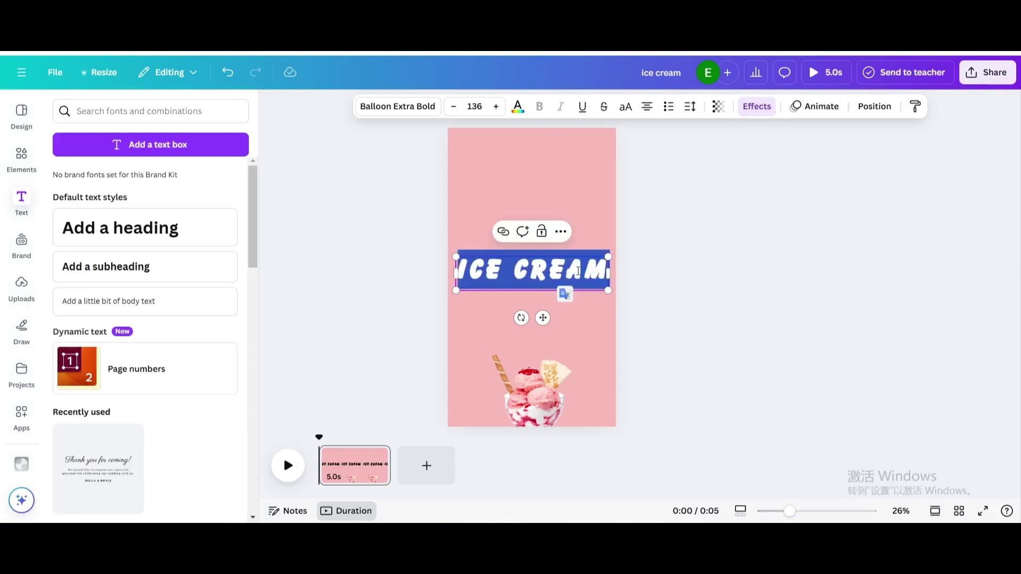
left_click(879, 149)
Step: Move the hollow ICE CREAM layer below the black one and nudge it slightly offset
left_click(605, 263)
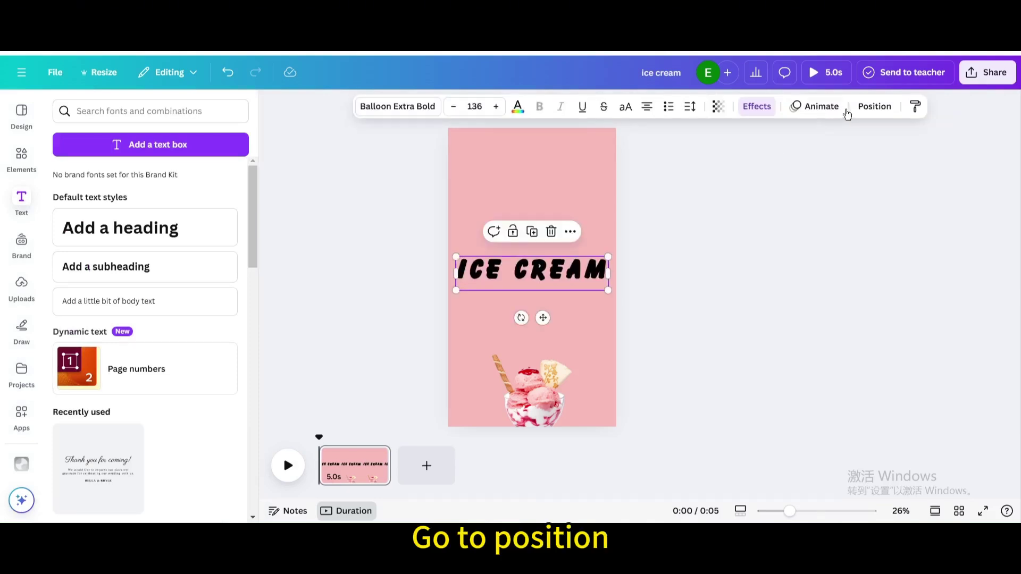
left_click(874, 106)
left_click(201, 139)
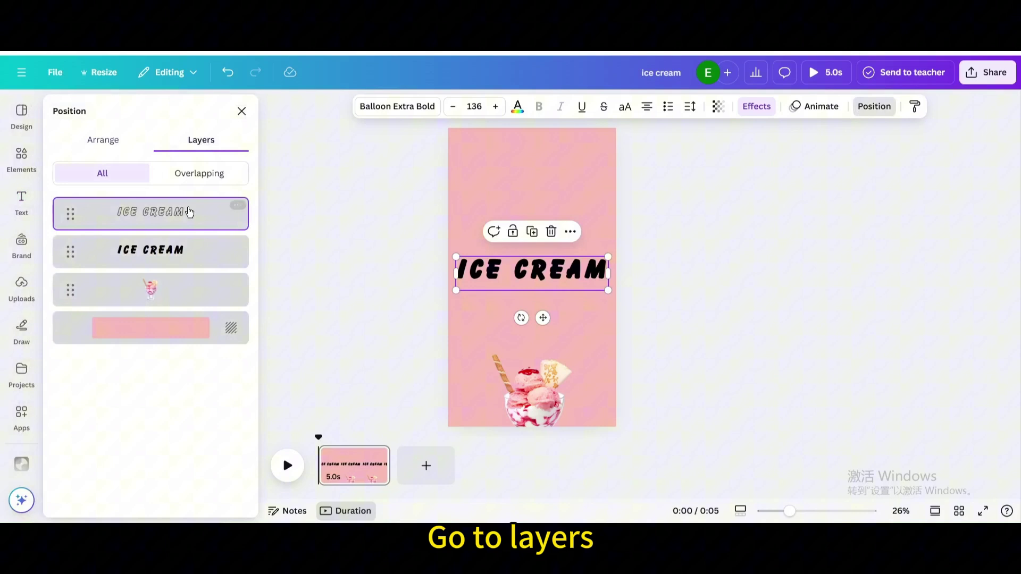
left_click_drag(178, 221, 171, 262)
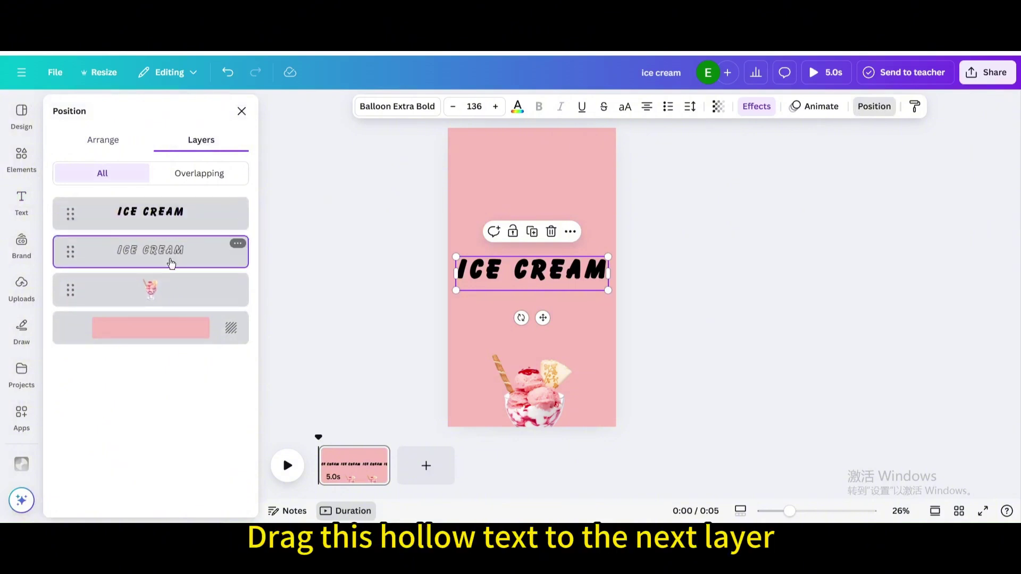
left_click_drag(537, 270, 537, 270)
key("Left")
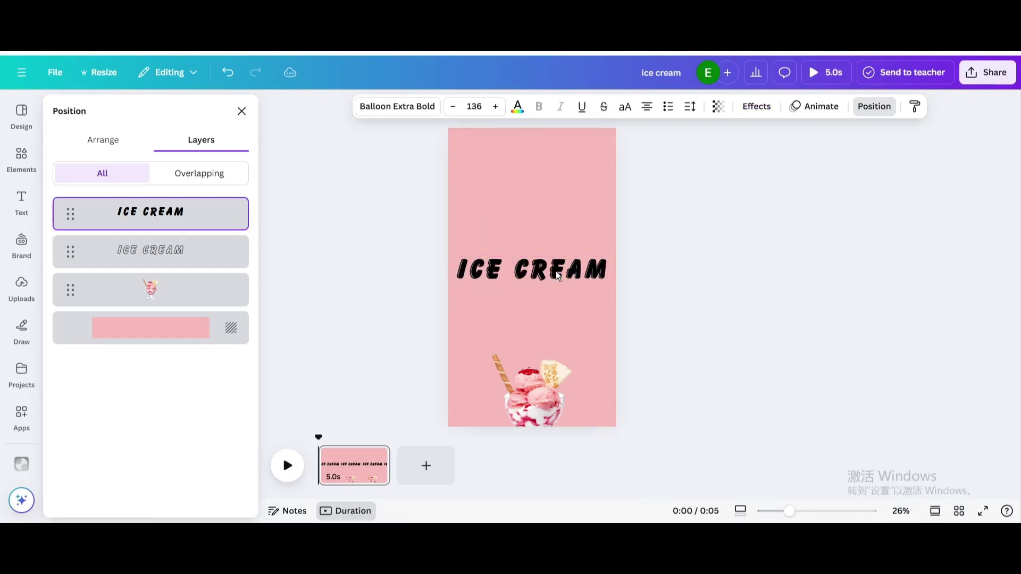
left_click(556, 270)
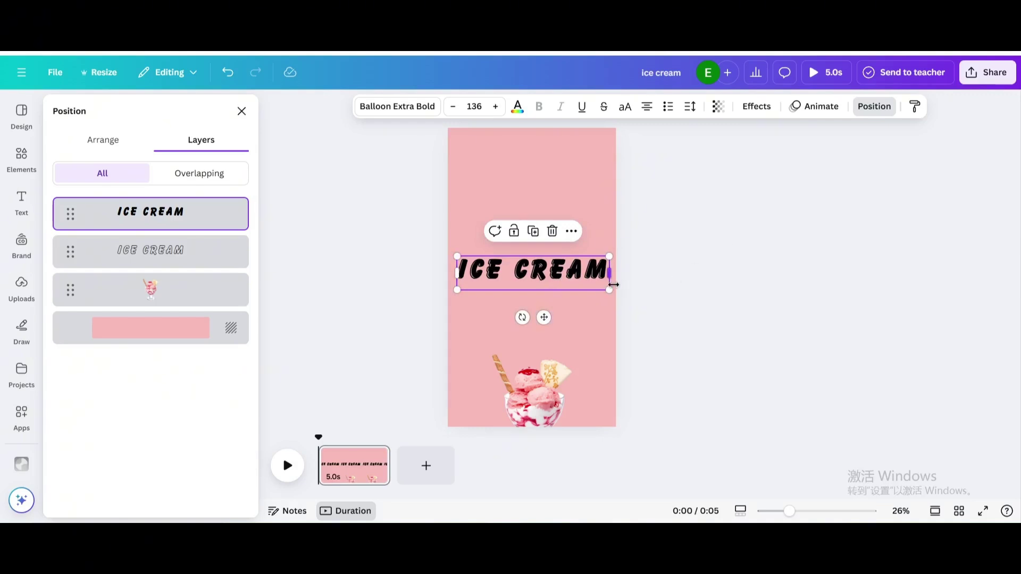
Step: Search graphics for 'milk splash' and add the S-shaped white milk splash
left_click(22, 157)
left_click(138, 112)
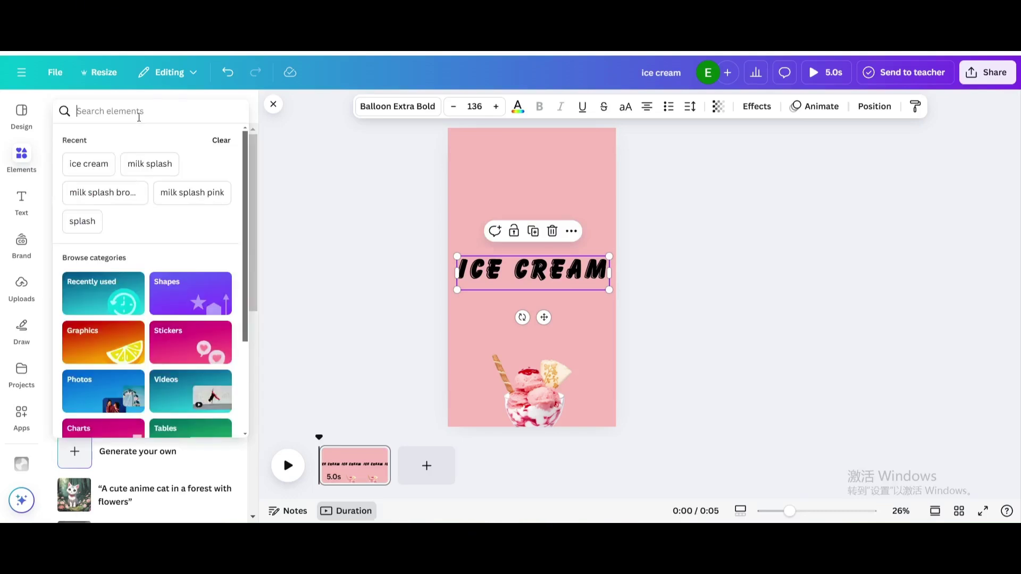
left_click(148, 171)
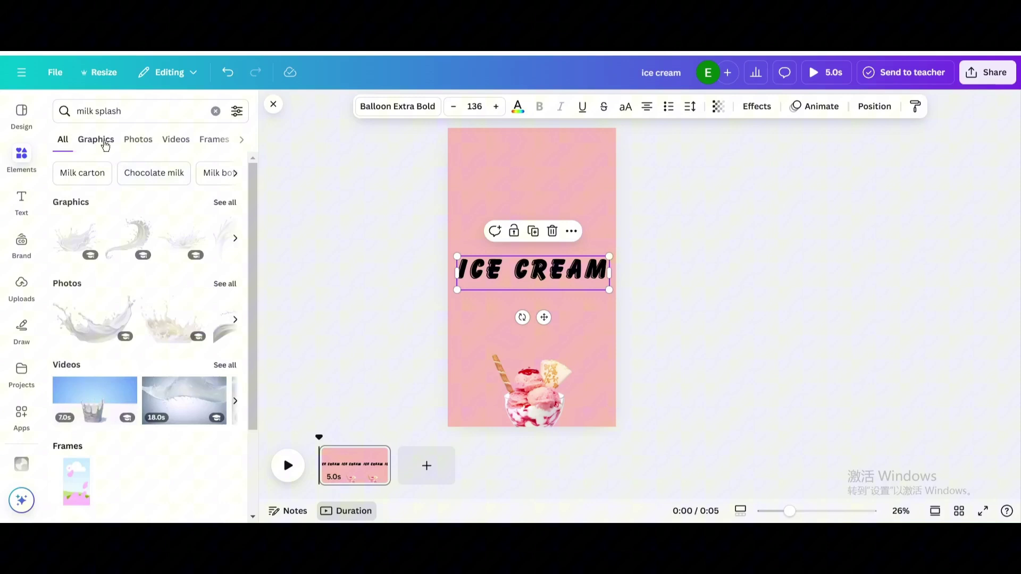
left_click(105, 143)
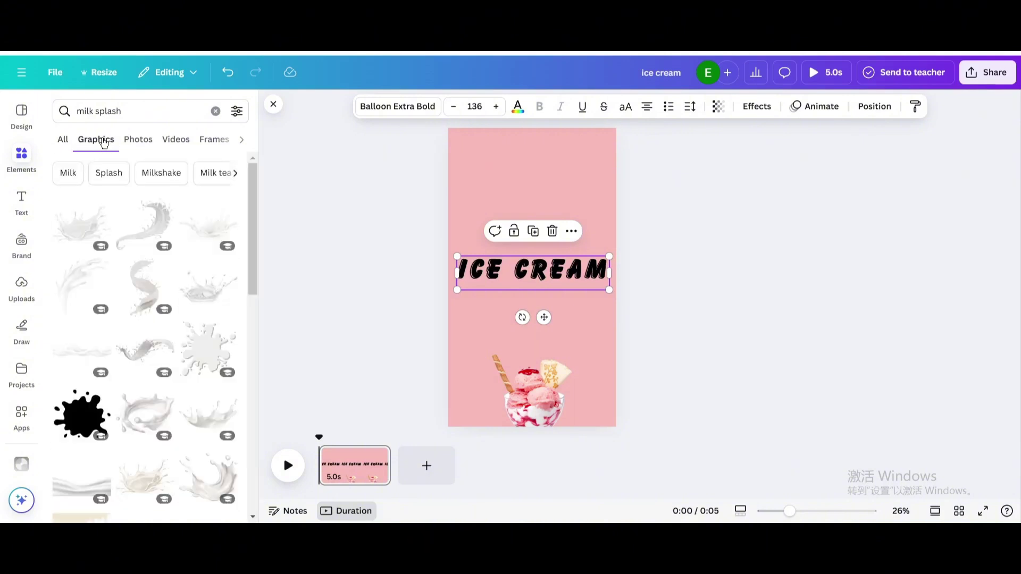
left_click(144, 282)
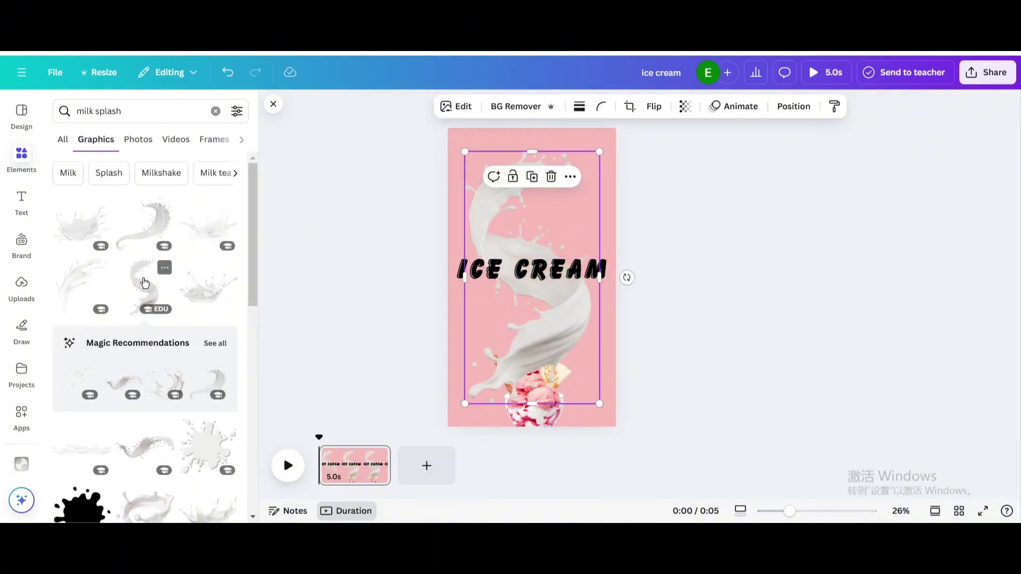
left_click(165, 268)
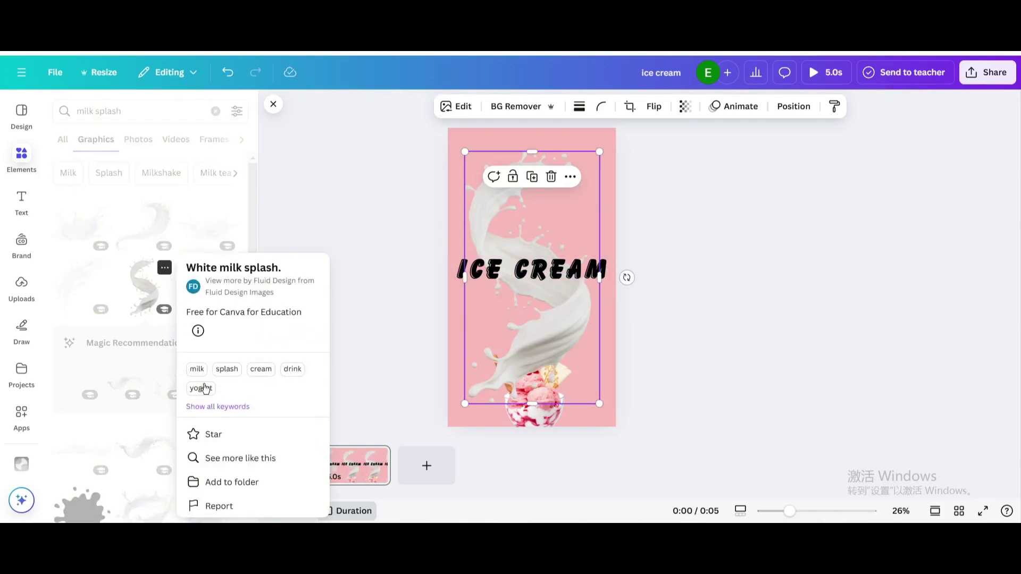
Step: Add a similar pink splash, then shrink both splashes onto the bottom centre
left_click(225, 463)
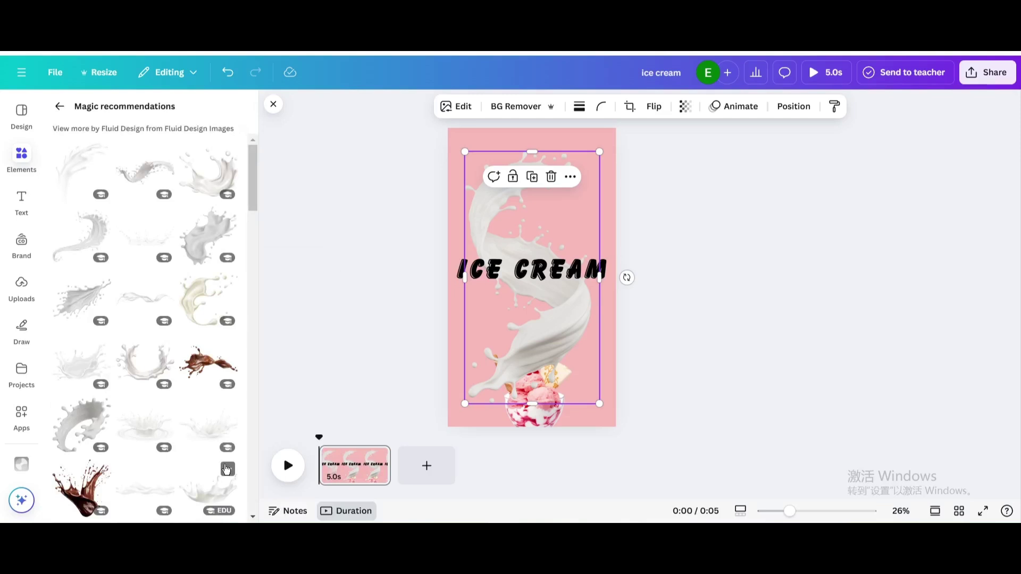
scroll(170, 302, "down", 6)
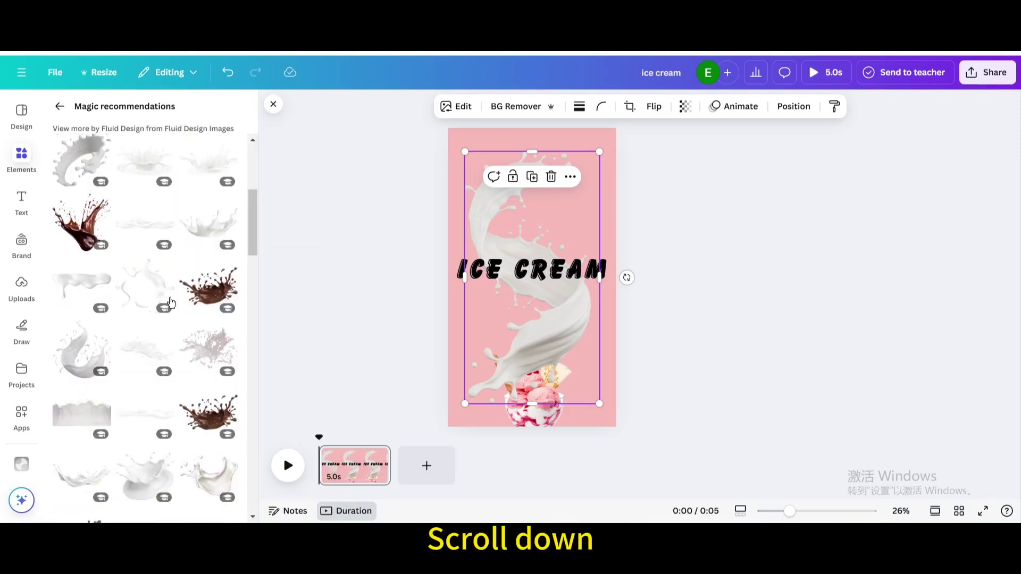
scroll(170, 302, "down", 10)
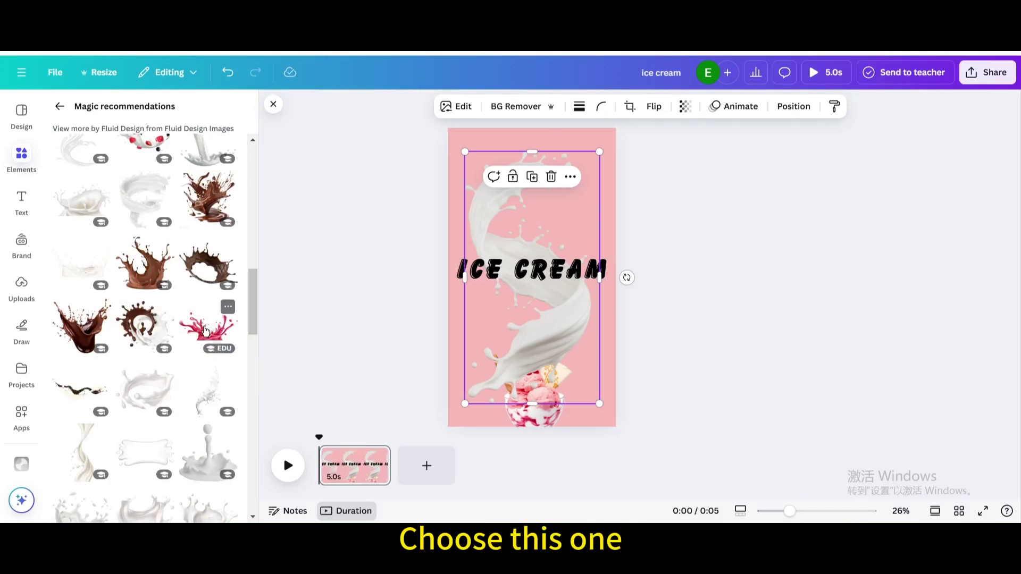
left_click(205, 332)
left_click_drag(463, 242, 538, 403)
left_click(500, 197)
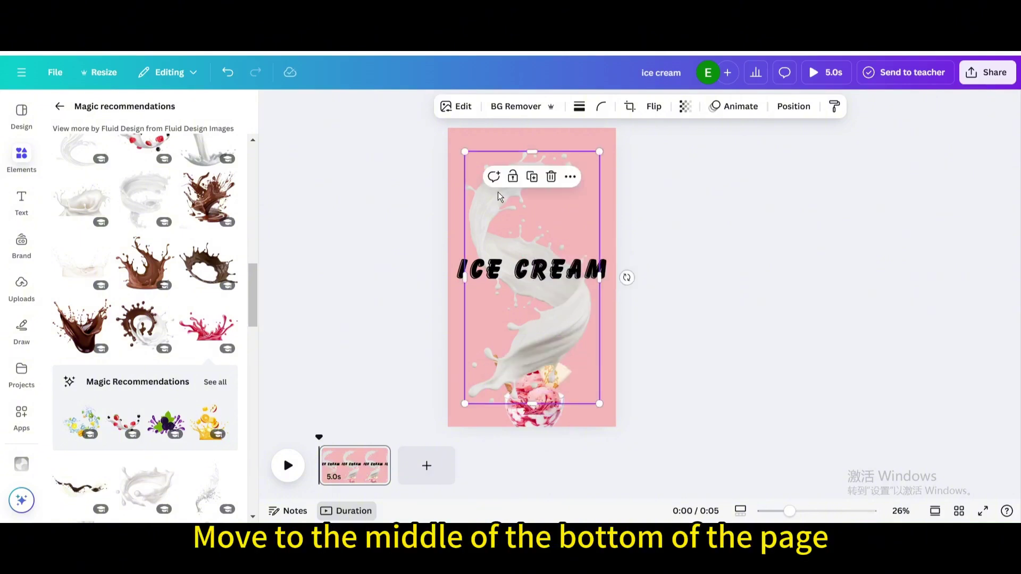
left_click_drag(470, 152, 540, 403)
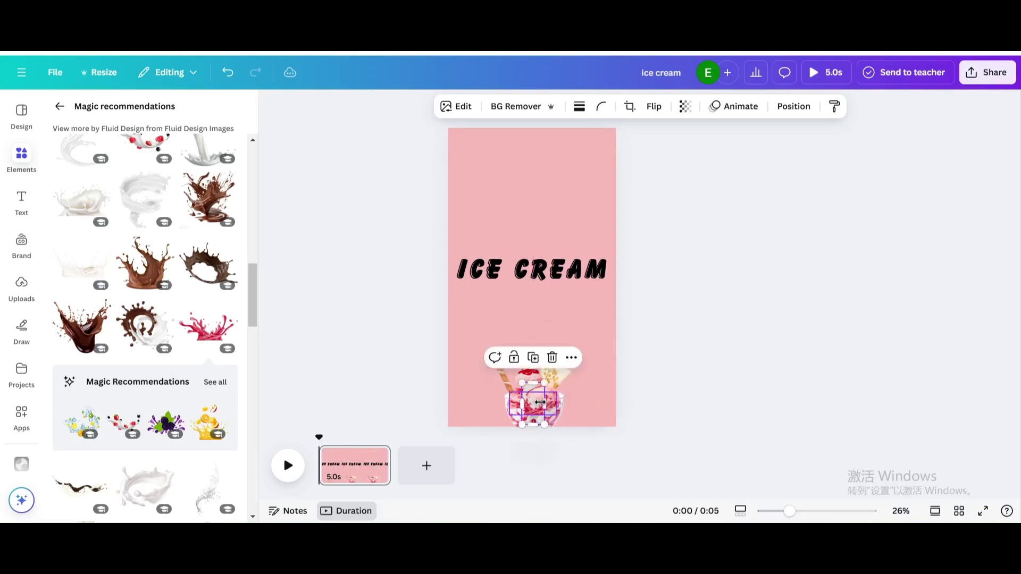
Step: In Layers, raise the sundae above both splashes and drop the black ICE CREAM text above the background
left_click(792, 106)
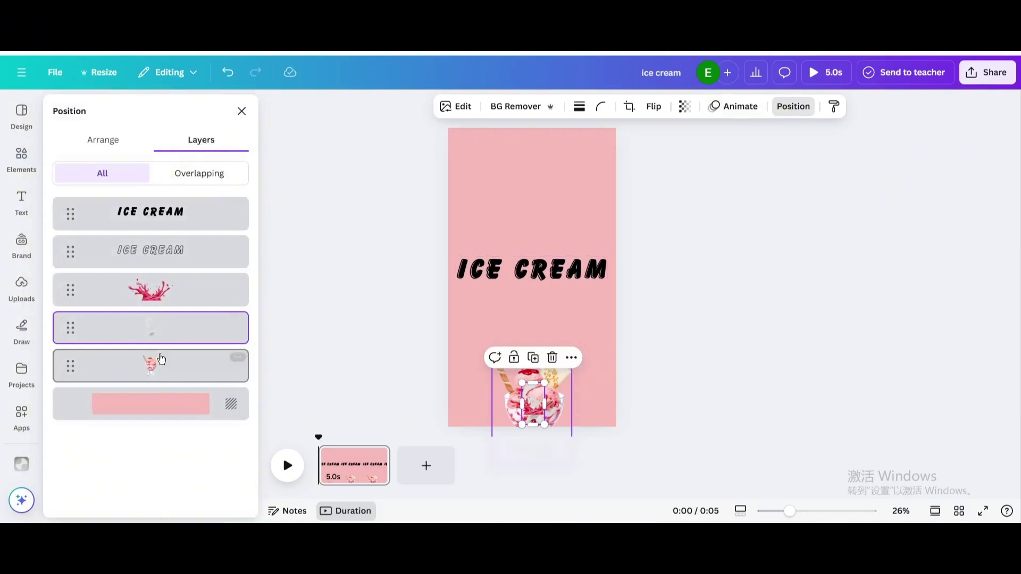
left_click_drag(161, 365, 160, 282)
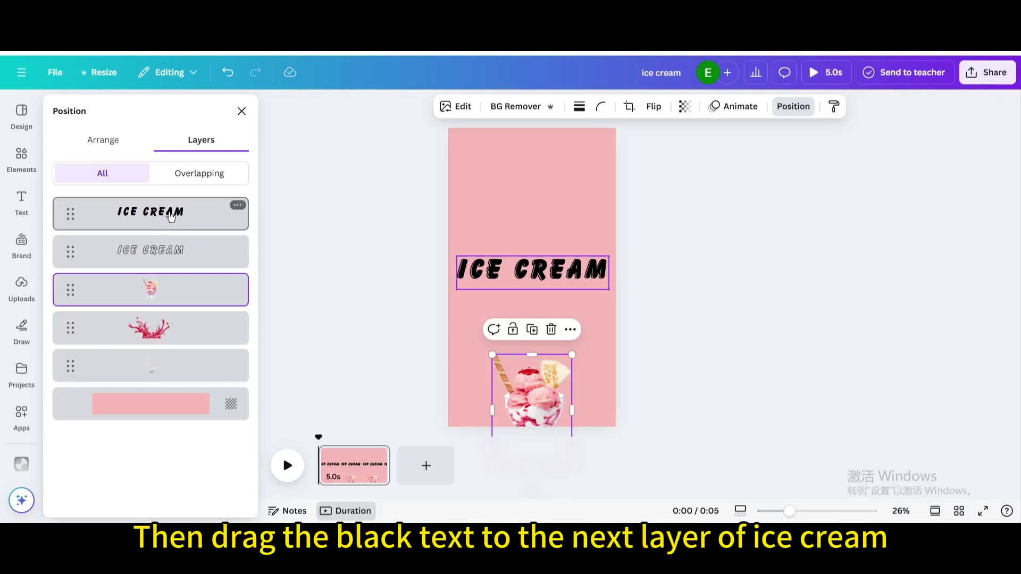
left_click(168, 214)
left_click_drag(168, 214, 172, 301)
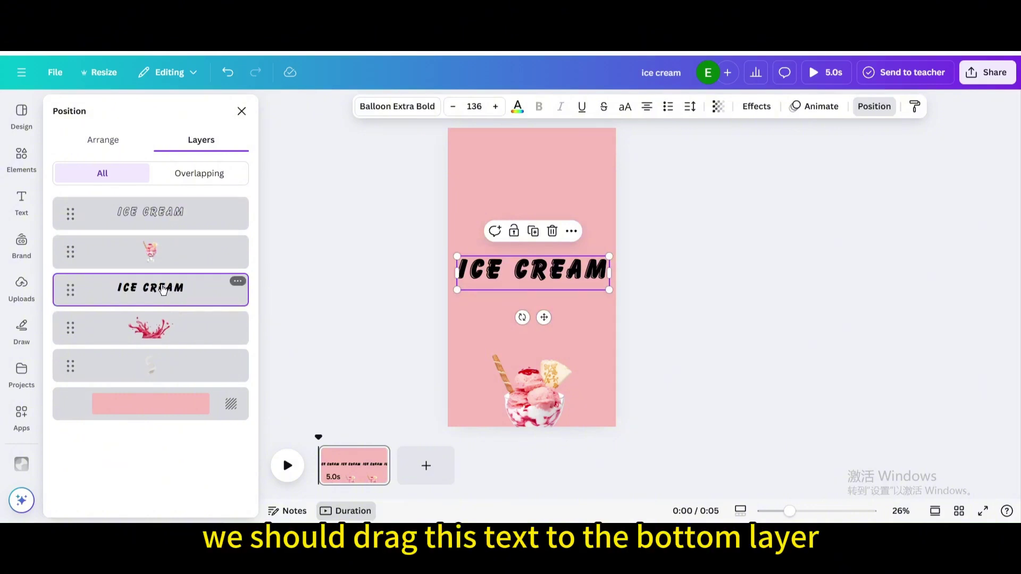
left_click_drag(162, 289, 176, 377)
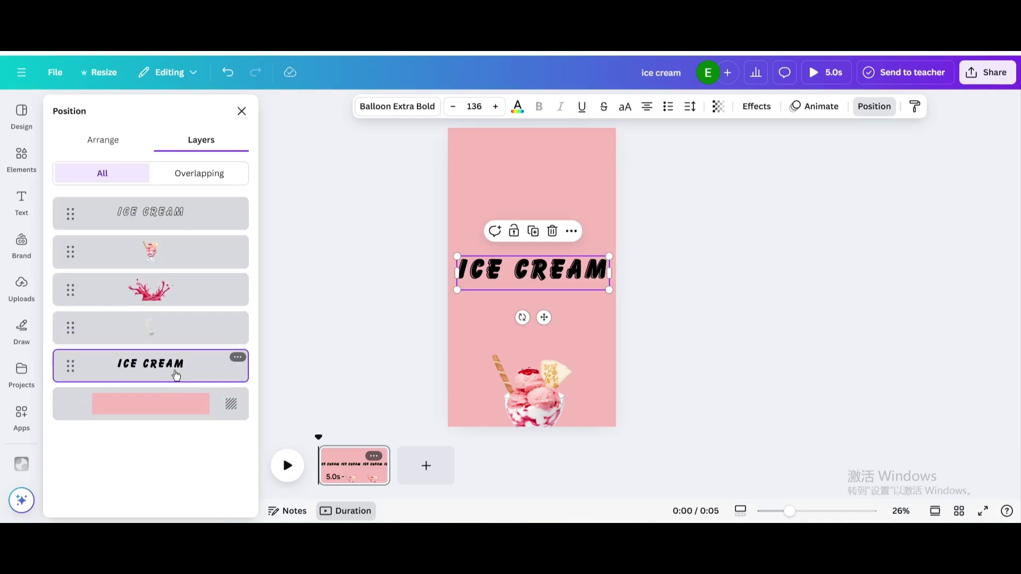
Step: Duplicate page 1 and move the sundae on page 2 up to the middle
left_click(374, 456)
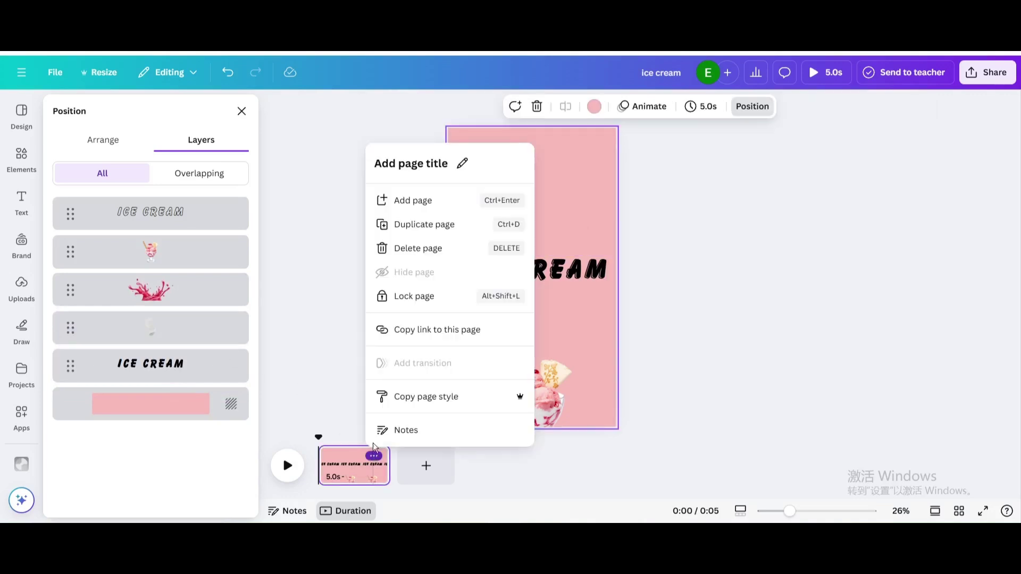
left_click(430, 230)
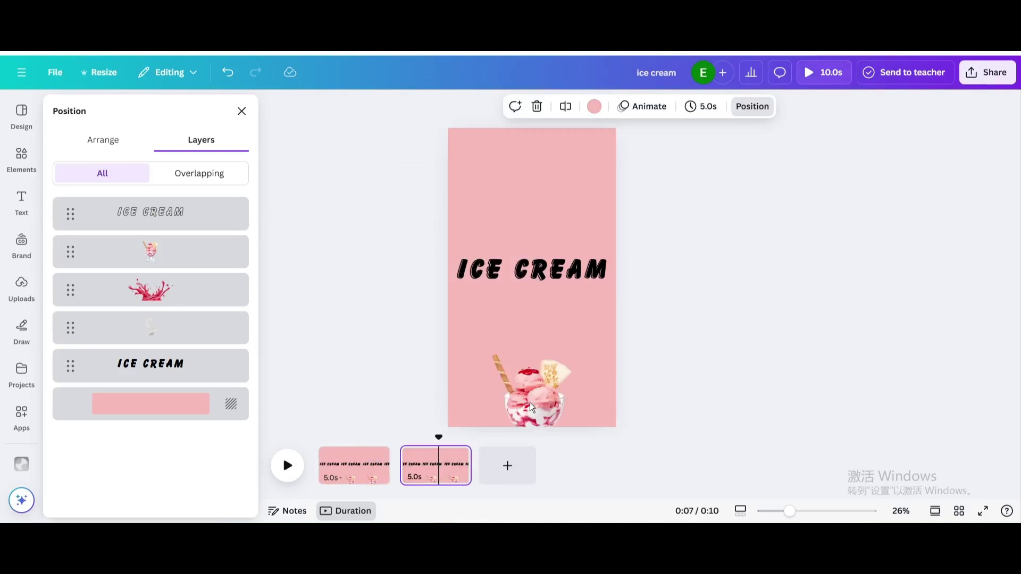
left_click(529, 407)
left_click_drag(529, 407, 525, 278)
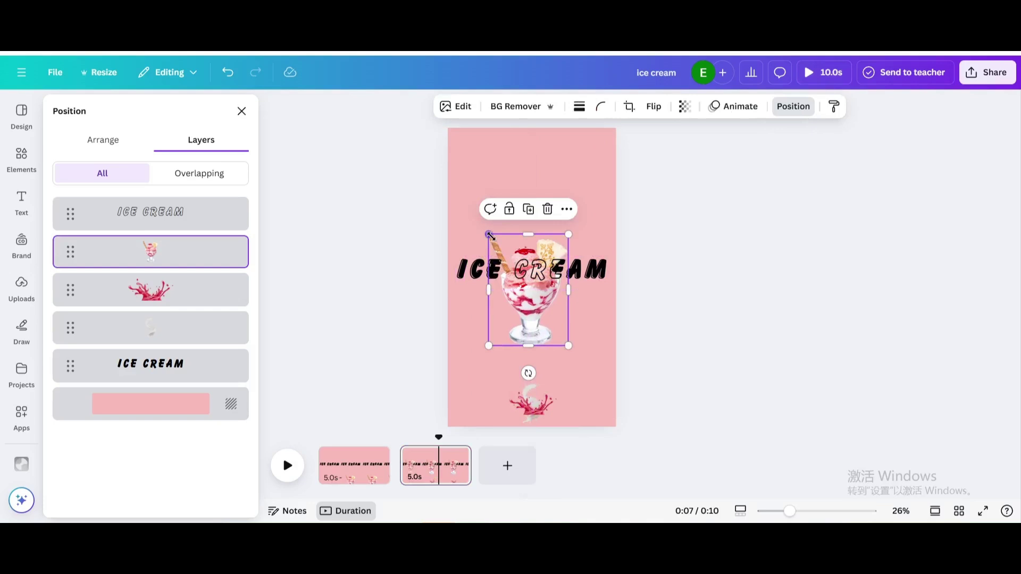
Step: Enlarge the sundae, tilt it about 17°, and fine-tune its size and position
left_click_drag(490, 236, 448, 177)
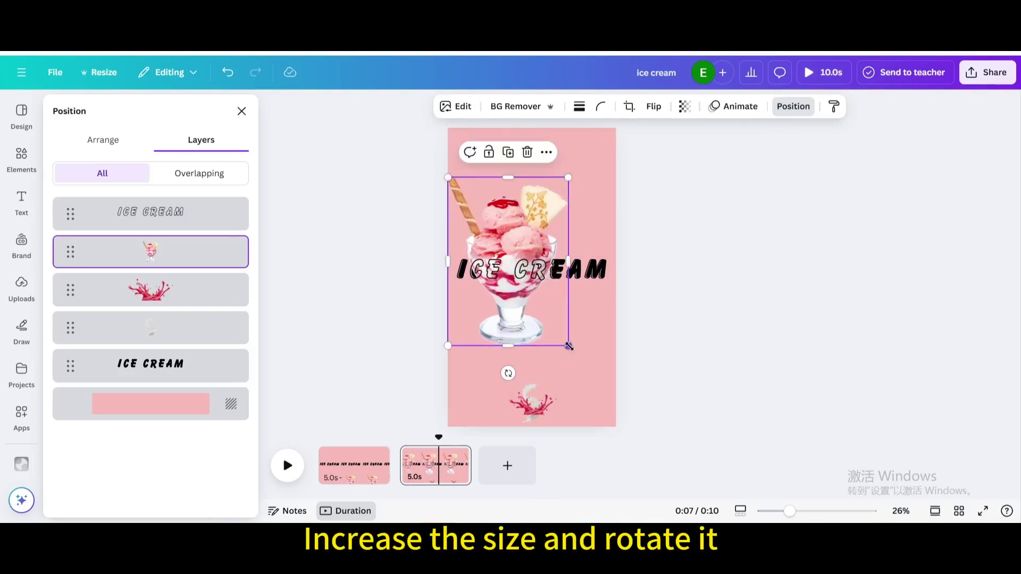
left_click_drag(569, 347, 620, 391)
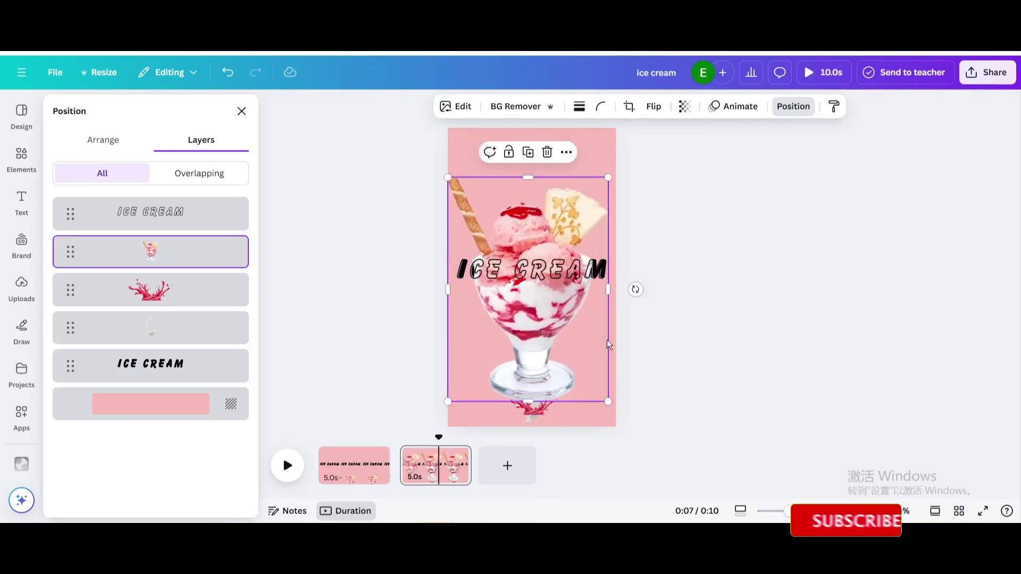
left_click_drag(636, 289, 633, 322)
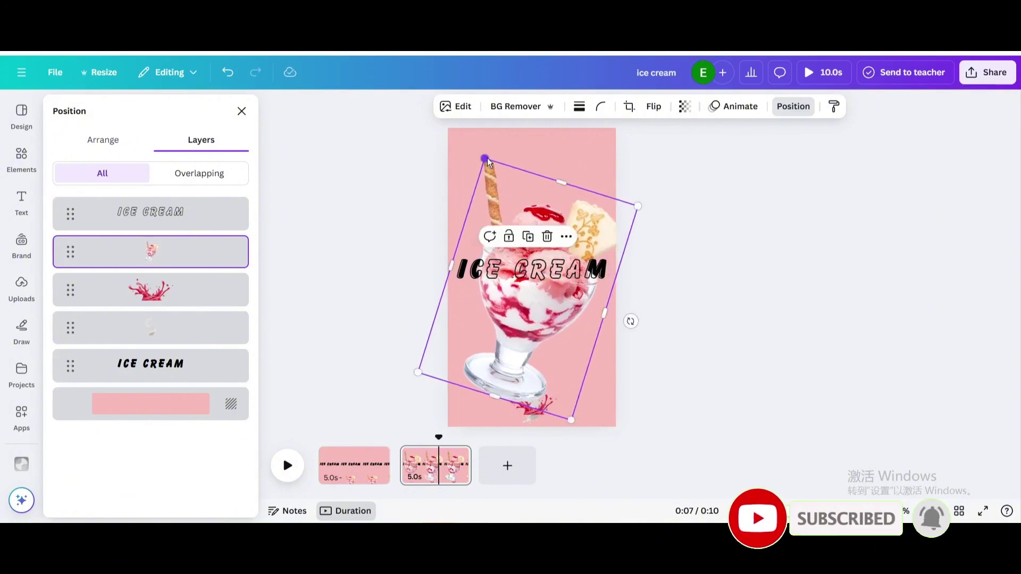
left_click(455, 140)
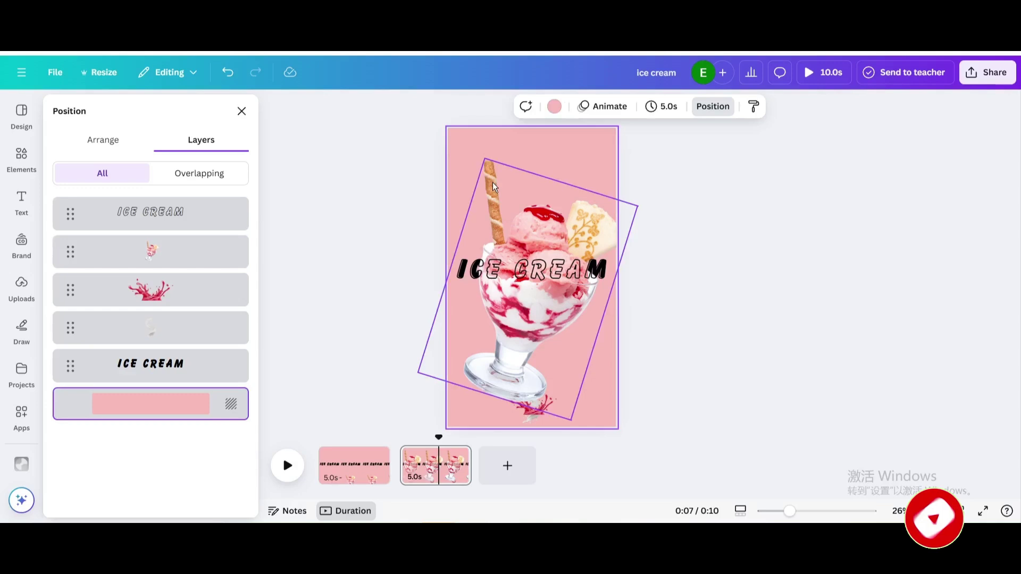
left_click(492, 182)
left_click_drag(484, 160, 494, 187)
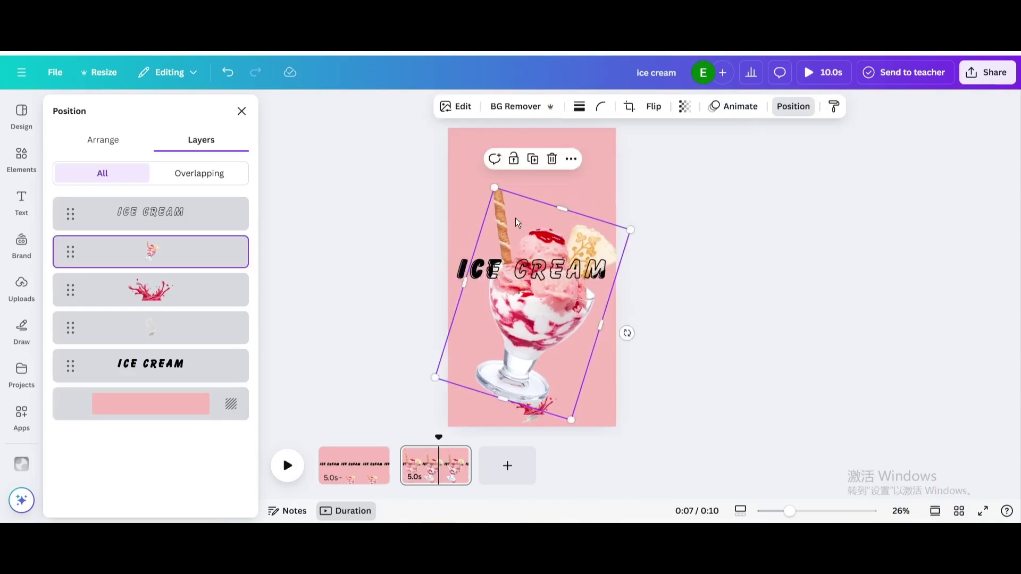
left_click_drag(520, 221, 512, 194)
Step: Move the red splash to the top of page 2 and stretch it across to the right edge
left_click(530, 405)
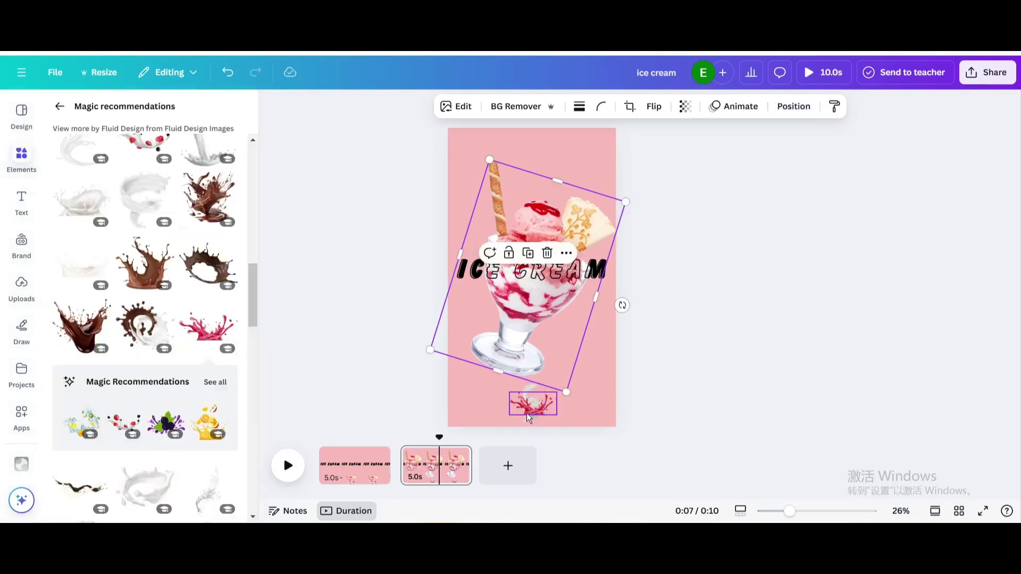
left_click_drag(532, 405, 429, 162)
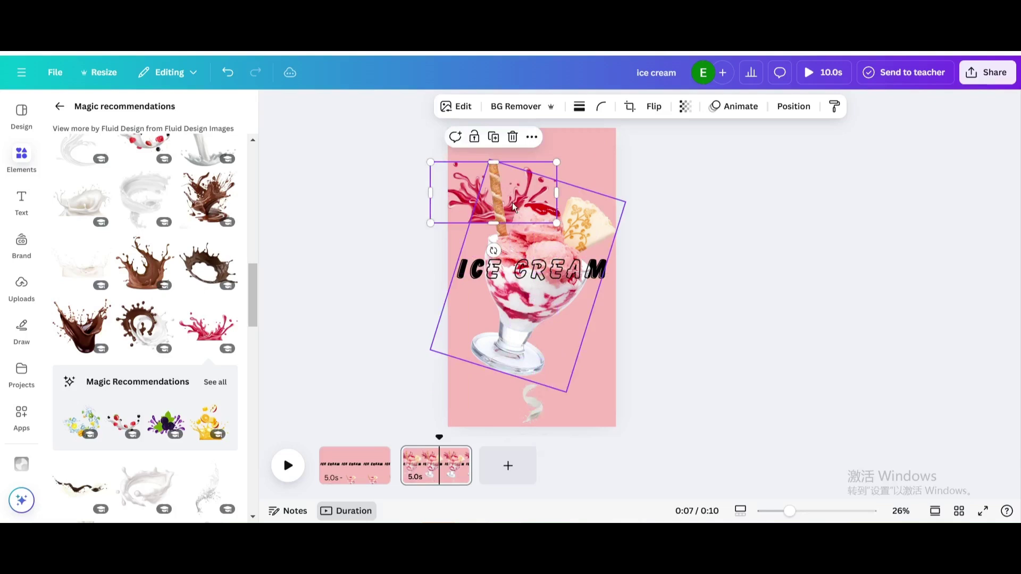
left_click_drag(558, 222, 593, 241)
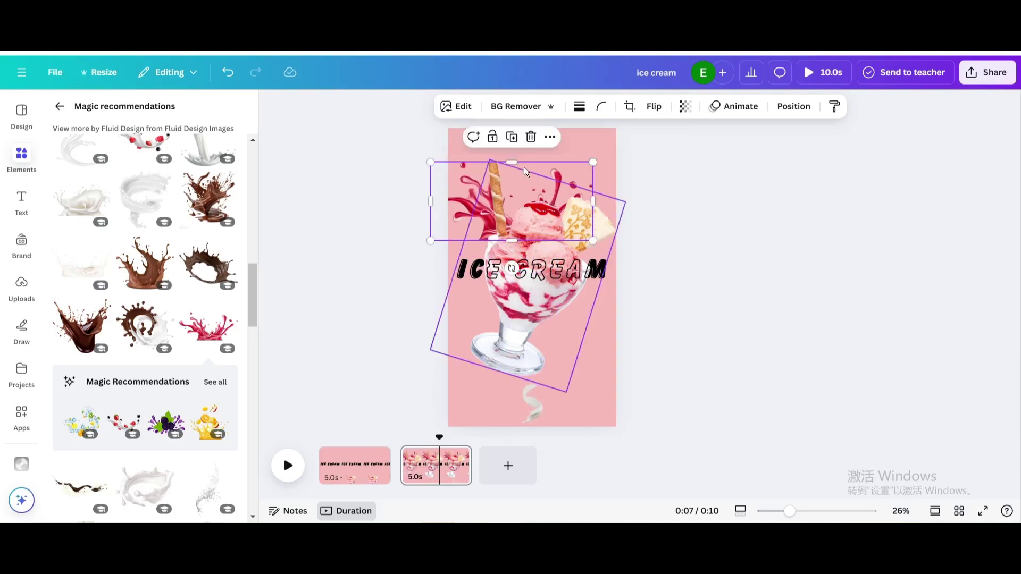
left_click_drag(546, 175, 567, 167)
left_click_drag(567, 162, 568, 163)
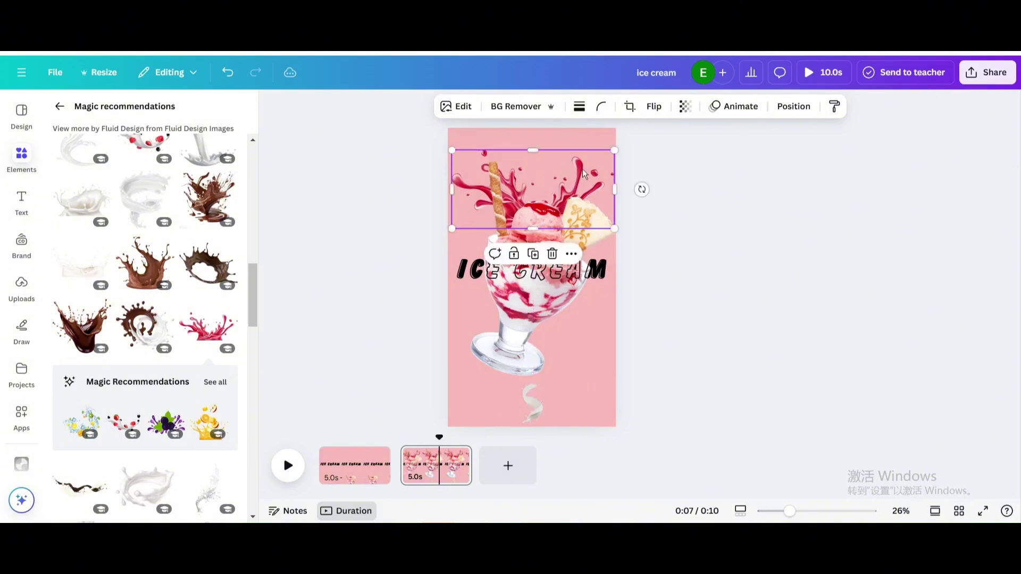
left_click(782, 234)
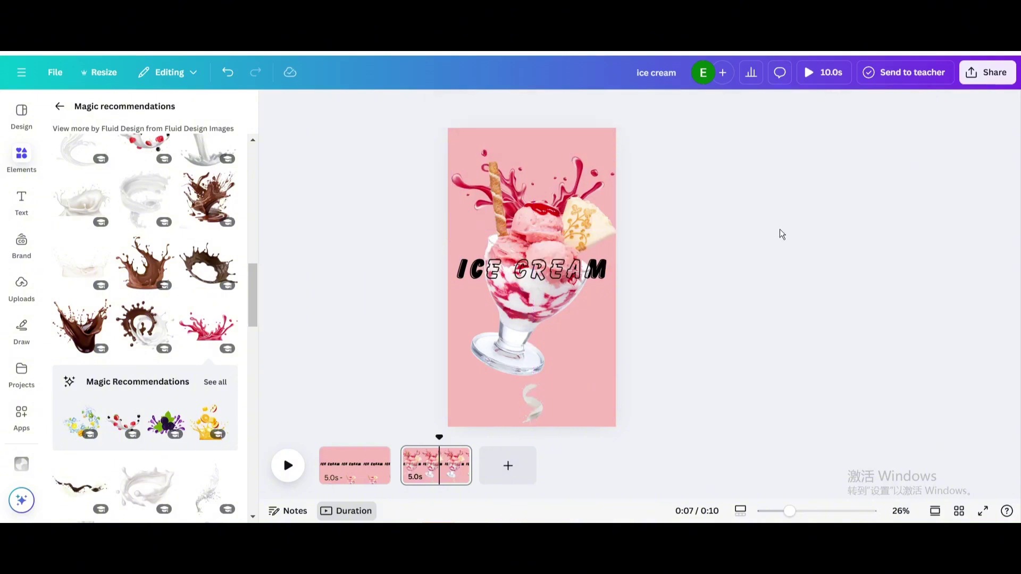
left_click(561, 168)
left_click_drag(562, 167, 574, 182)
left_click(824, 238)
Step: Enlarge the white milk swirl, tilt it about −15°, and position it behind the sundae
left_click(541, 408)
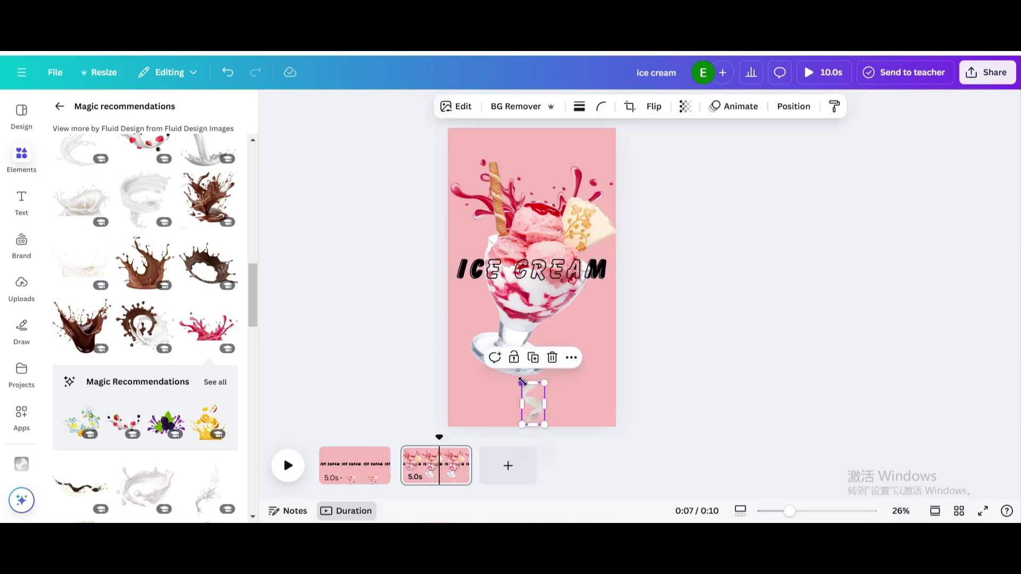
left_click_drag(521, 383, 381, 255)
left_click_drag(509, 397, 603, 403)
left_click_drag(565, 327, 547, 328)
left_click_drag(614, 296, 640, 244)
left_click_drag(573, 340, 565, 333)
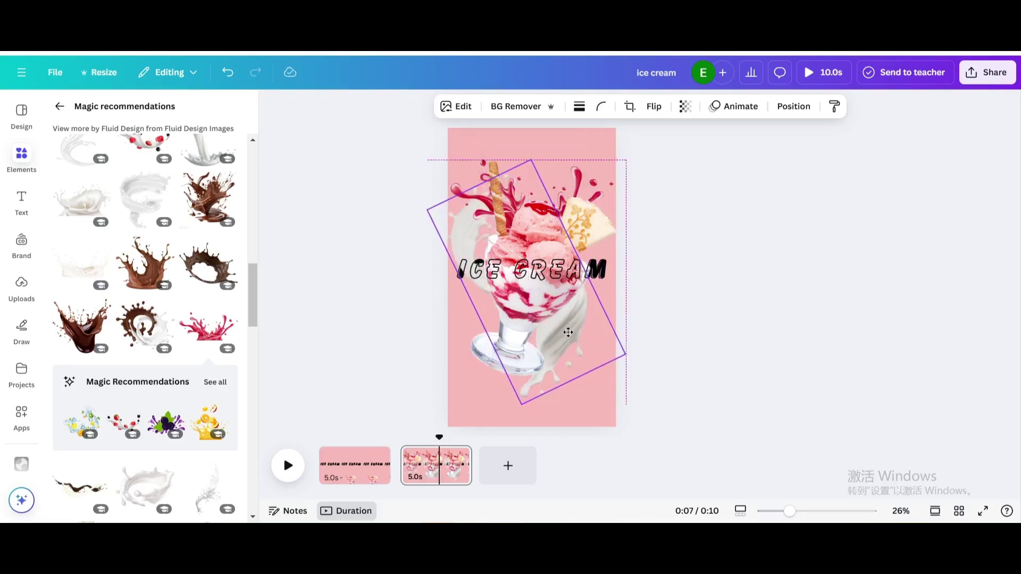
left_click(729, 321)
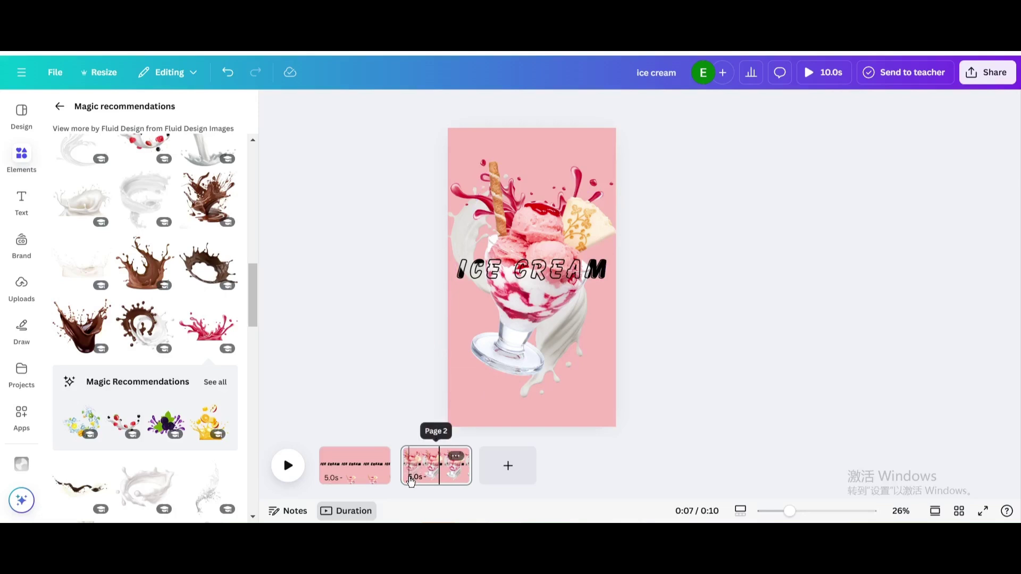
Step: Give page 1 a 3.0-second duration and apply it to all pages
left_click(374, 480)
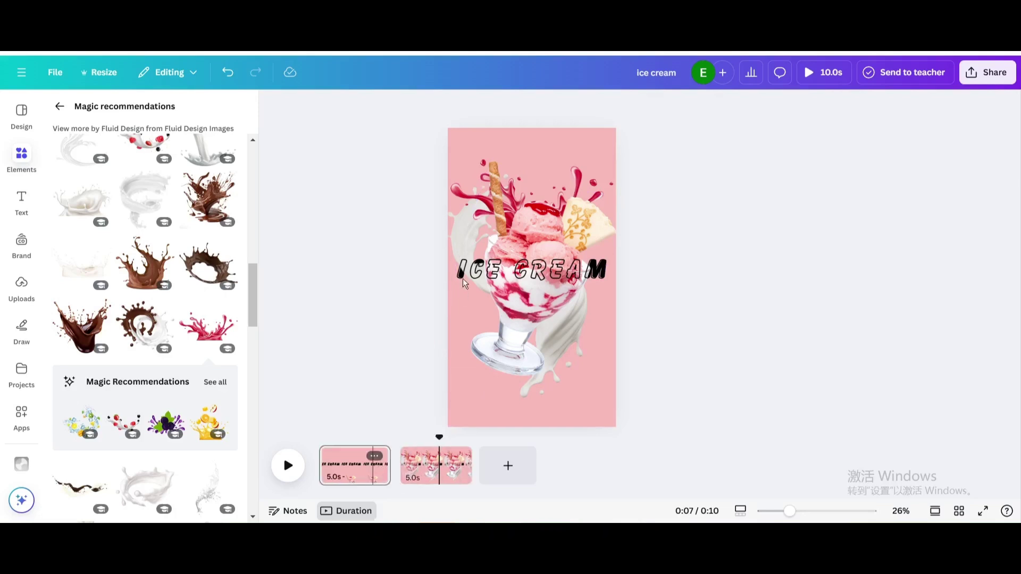
left_click(692, 106)
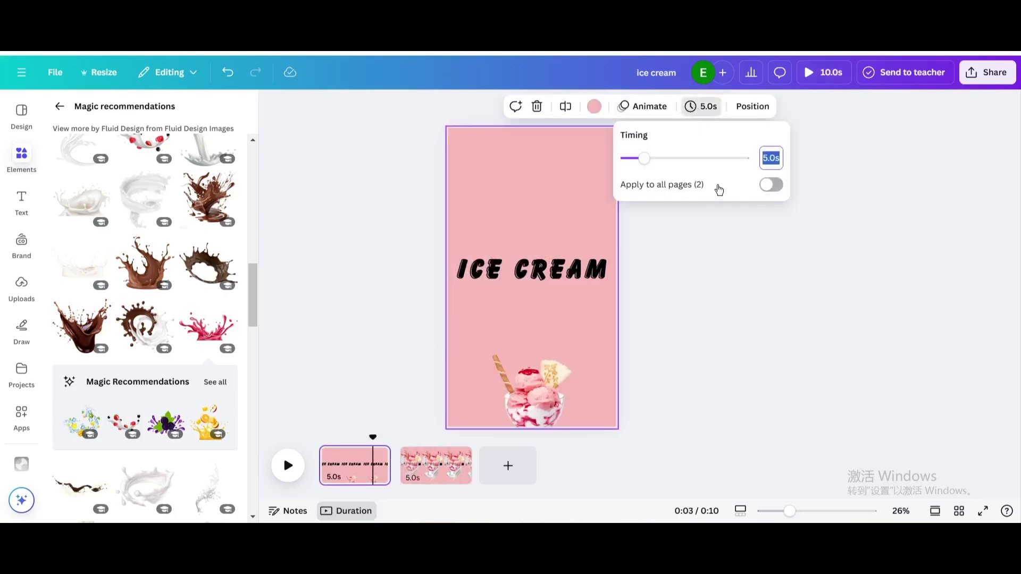
type("3")
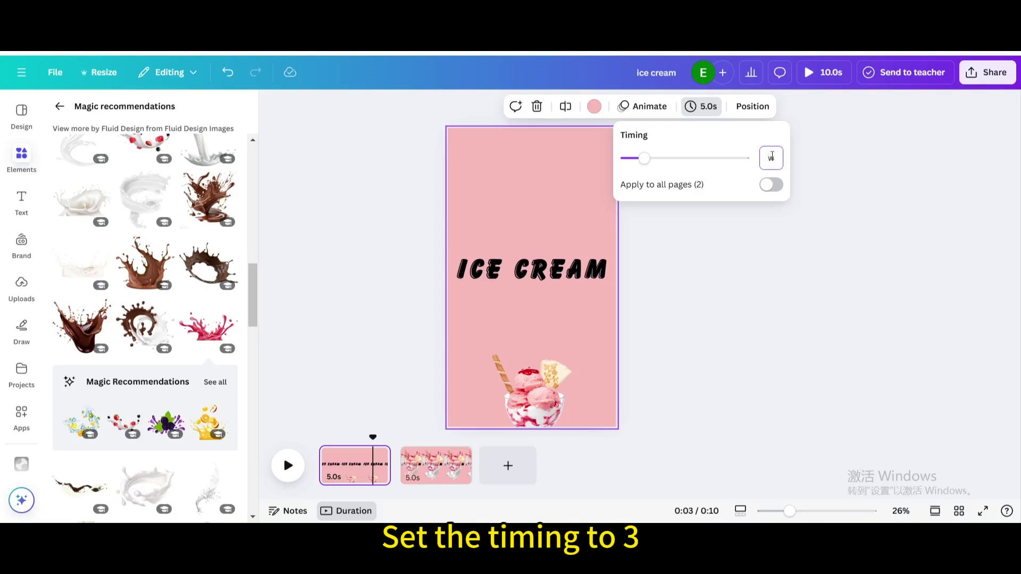
double_click(771, 157)
left_click(771, 184)
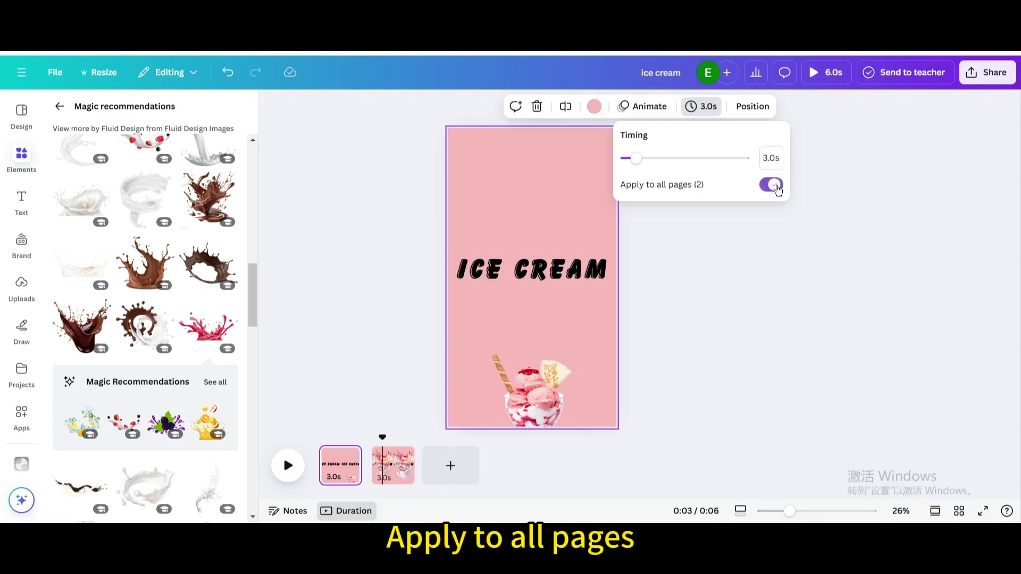
Step: Add a Match & Move transition between the pages with a 1.5-second duration
left_click(369, 477)
left_click(373, 475)
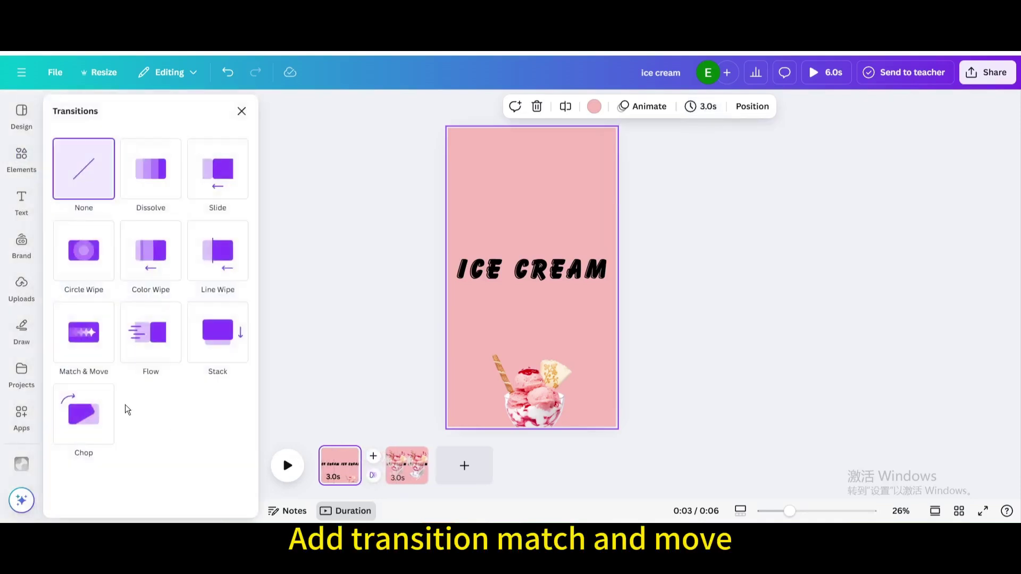
left_click(83, 332)
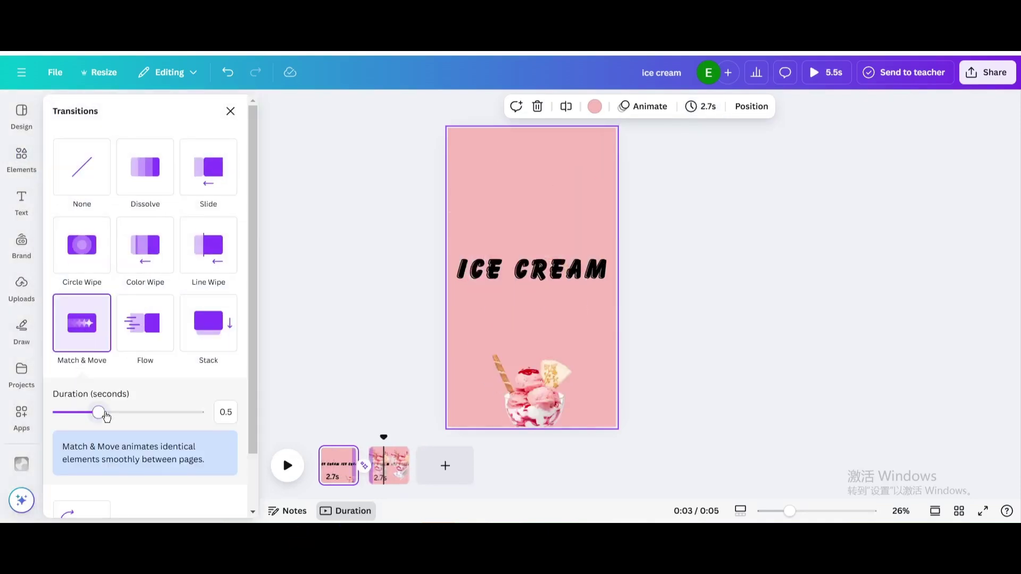
left_click_drag(106, 415, 199, 419)
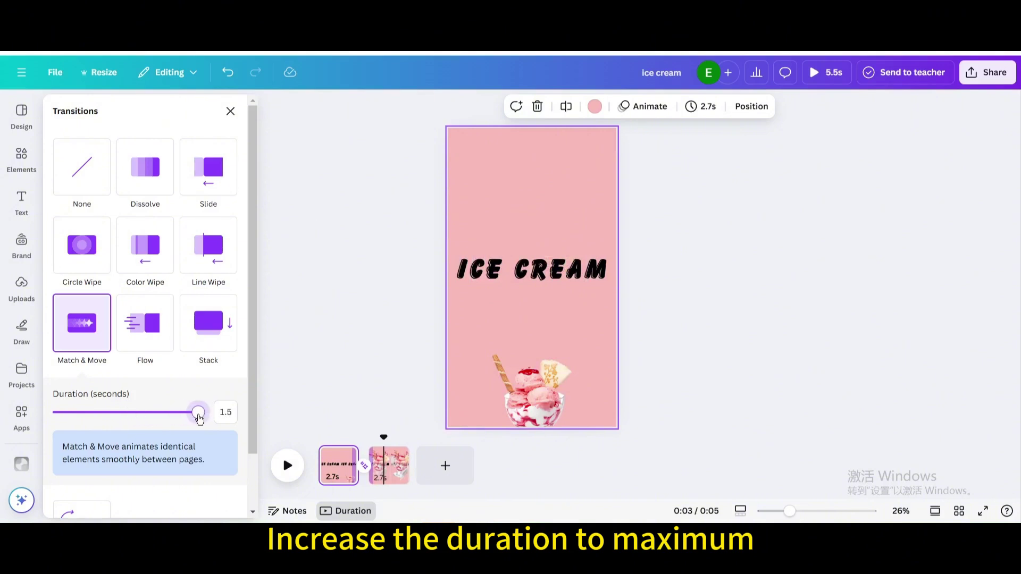
Step: Preview the 4.5-second reel full-screen from the beginning
left_click_drag(396, 438, 318, 437)
left_click(844, 74)
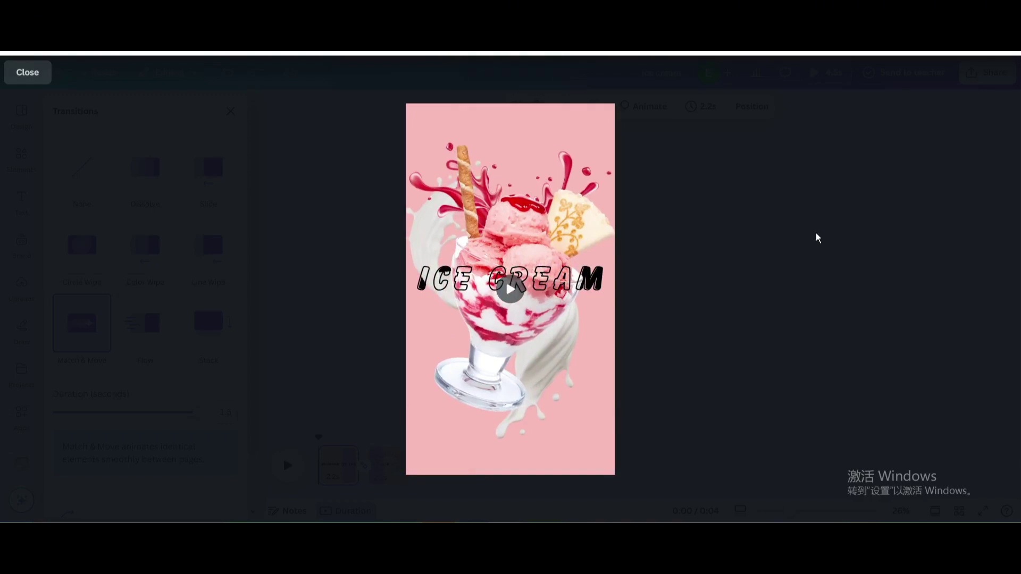
key("Escape")
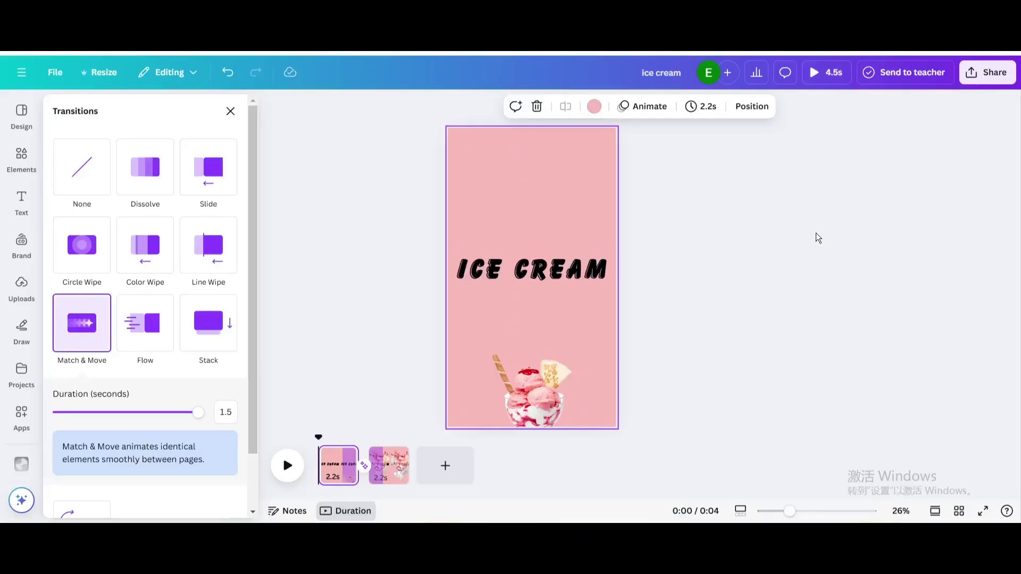
Step: Open the Share menu's Download options, showing MP4 Video at 1080p for both pages
left_click(984, 72)
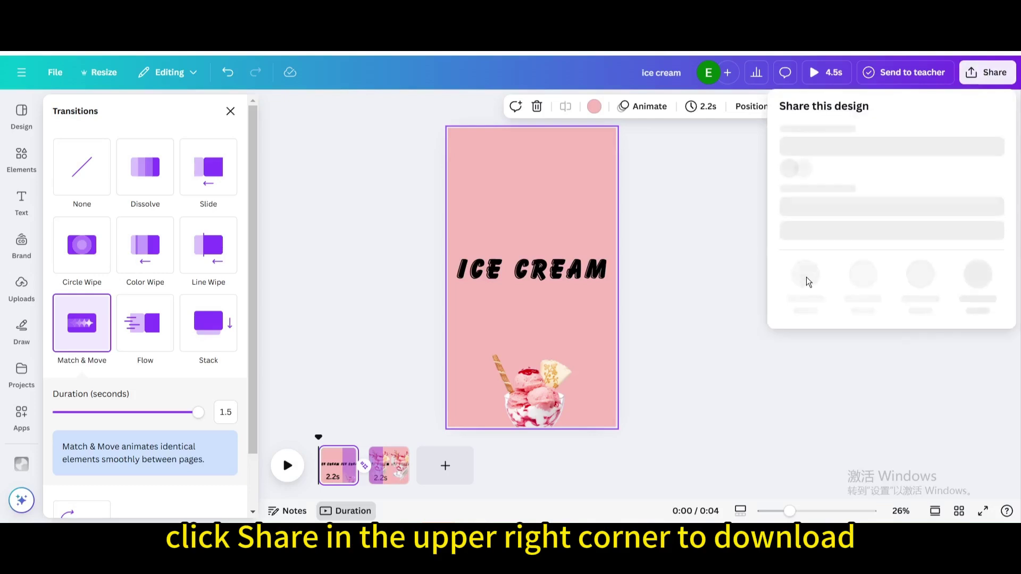
left_click(805, 308)
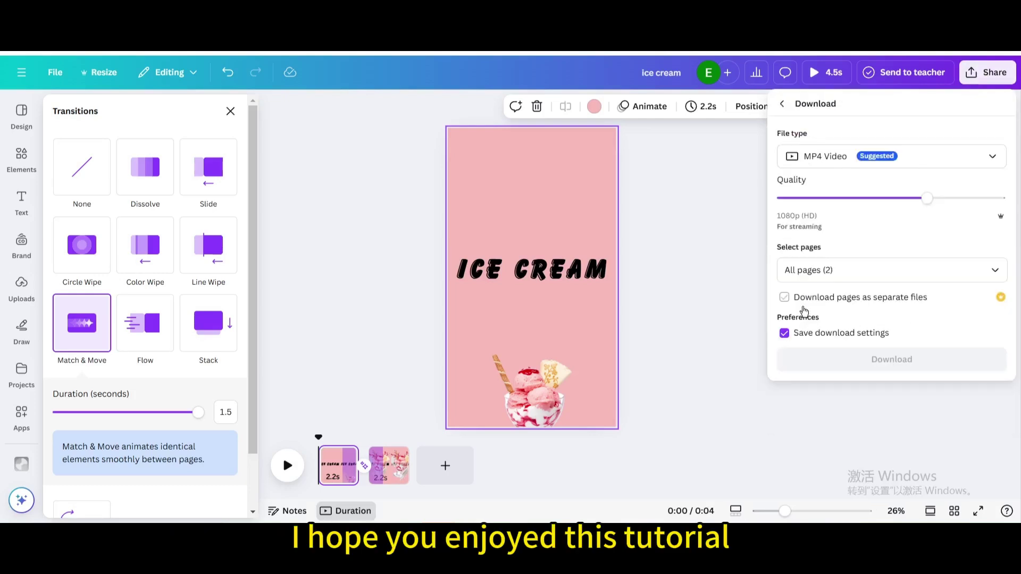